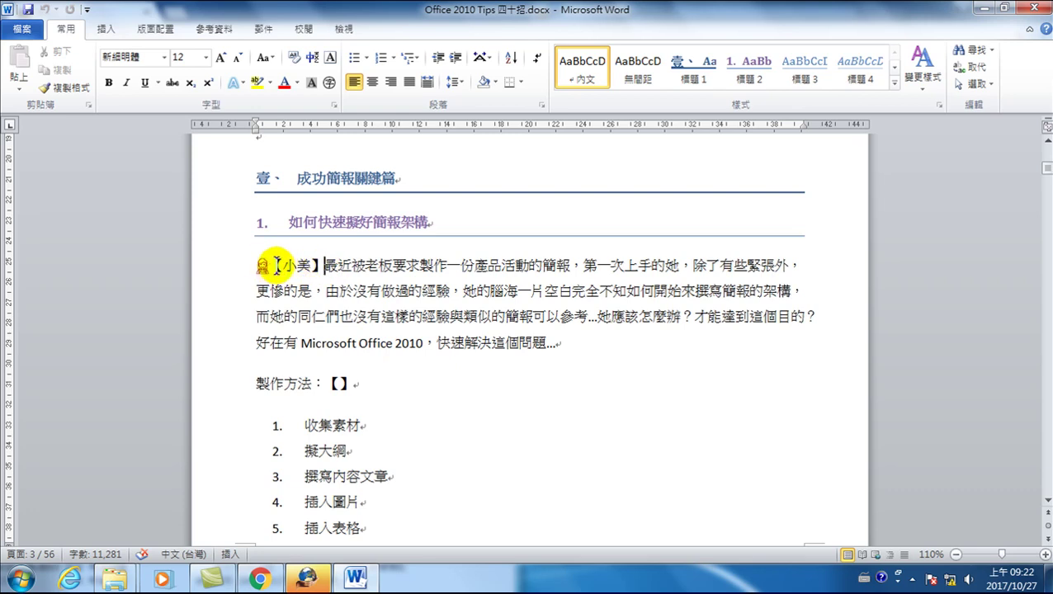
Select the 【小美】 brackets, then place the cursor between 【 and 】 on the 製作方法 line.
{"action": "left_click_drag", "start_coordinate": [275, 265], "coordinate": [323, 265]}
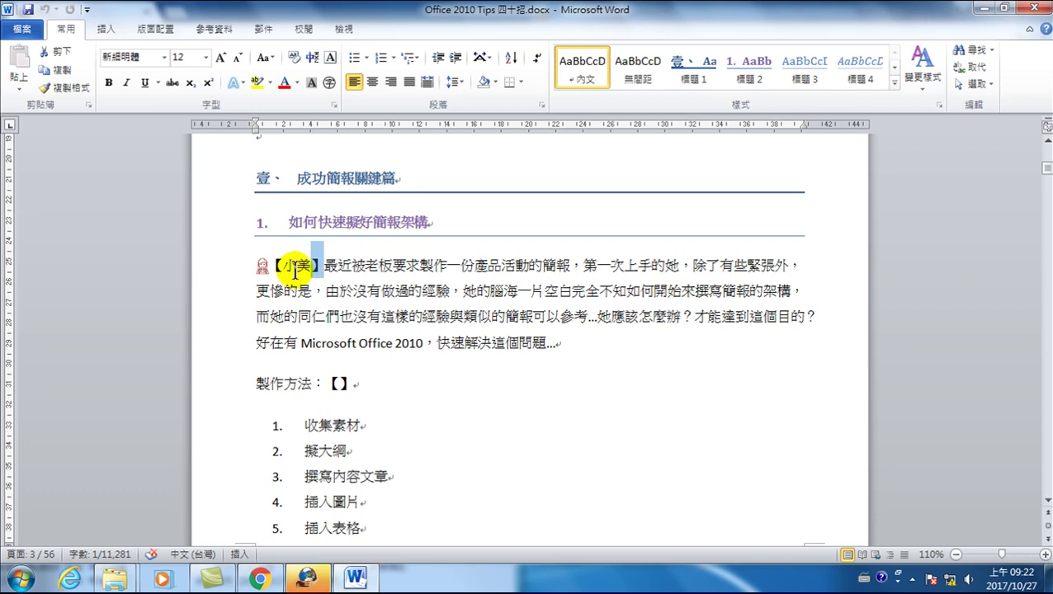
{"action": "left_click_drag", "start_coordinate": [311, 266], "coordinate": [320, 266]}
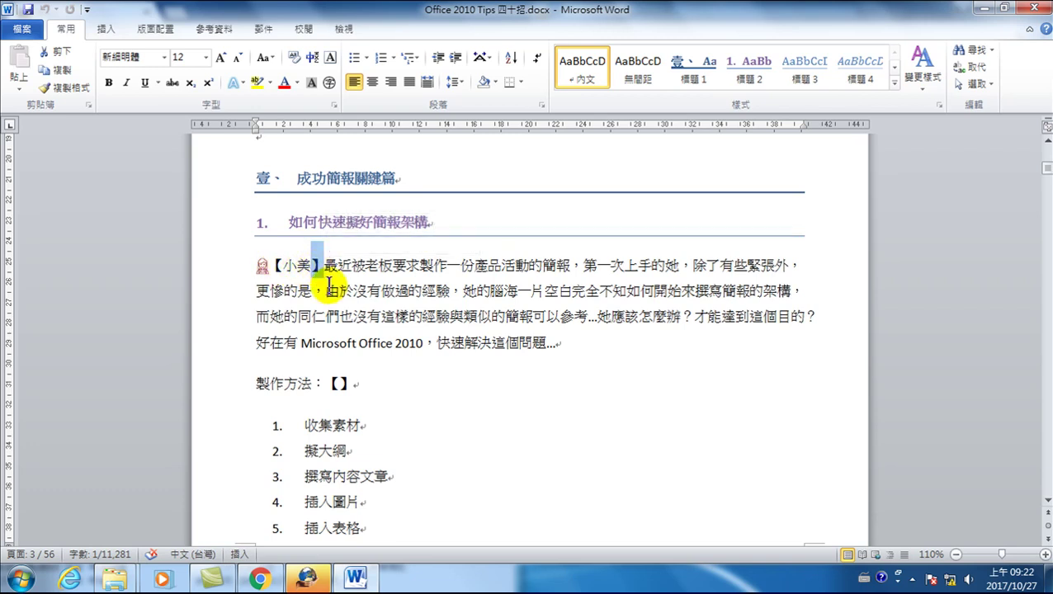
{"action": "left_click", "coordinate": [352, 382]}
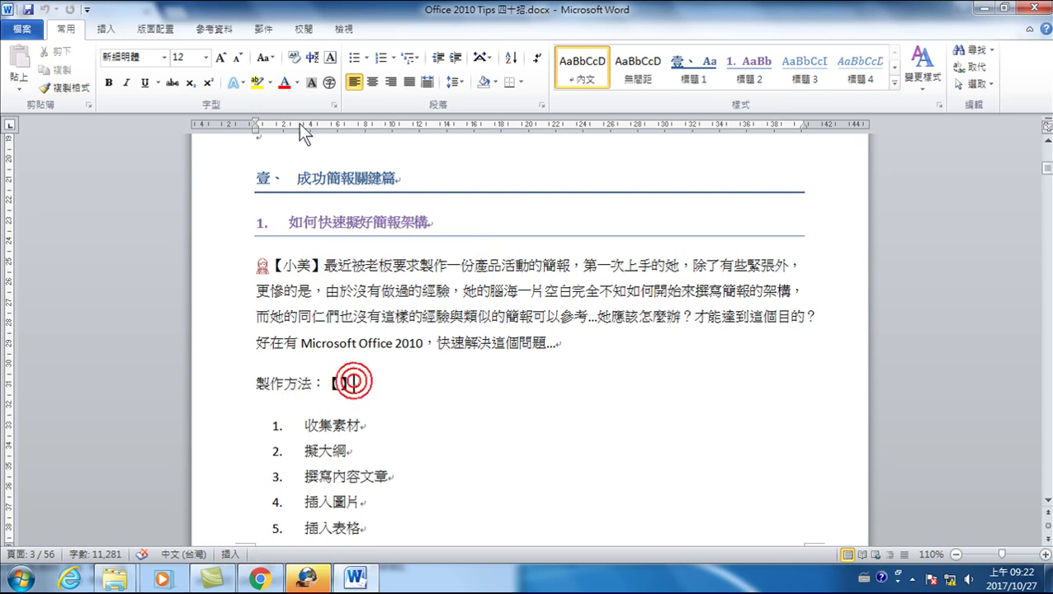
Look up the 【 left lenticular bracket (code 3010) in the Symbol dialog, then close it.
{"action": "left_click", "coordinate": [103, 27]}
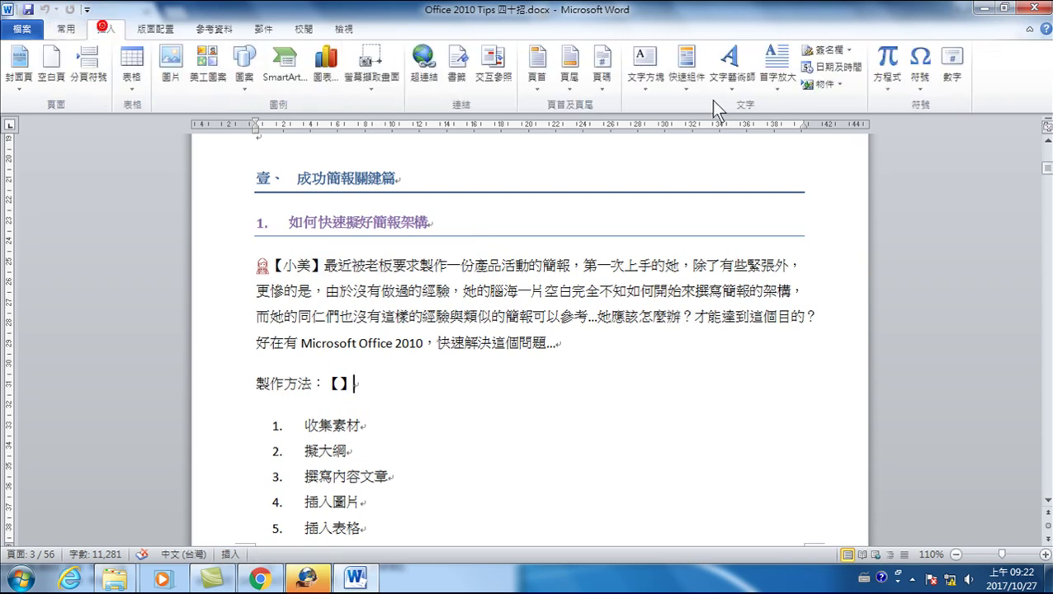
{"action": "left_click", "coordinate": [918, 72]}
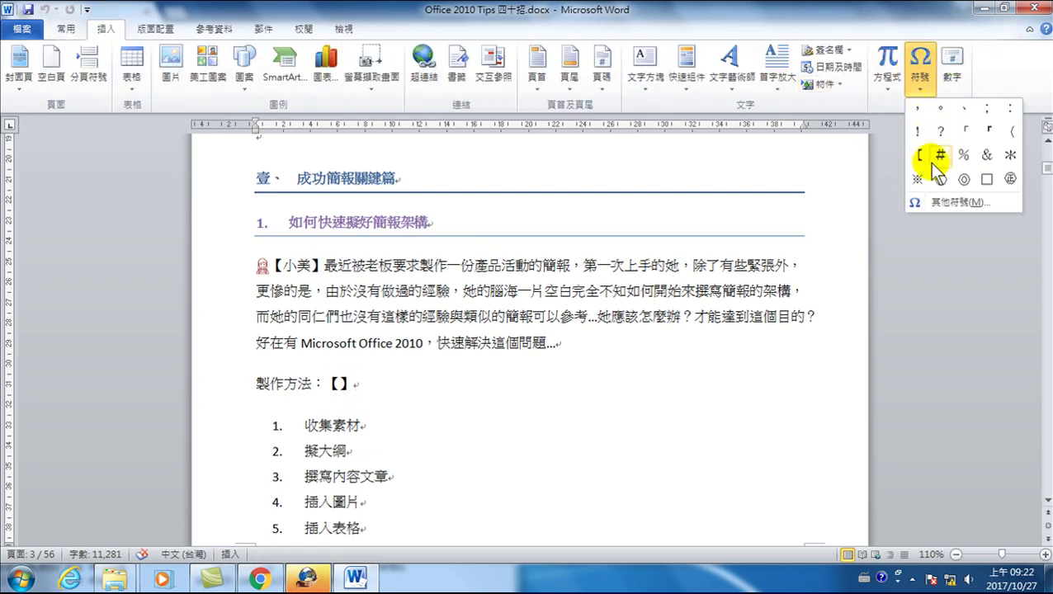
{"action": "left_click", "coordinate": [946, 203]}
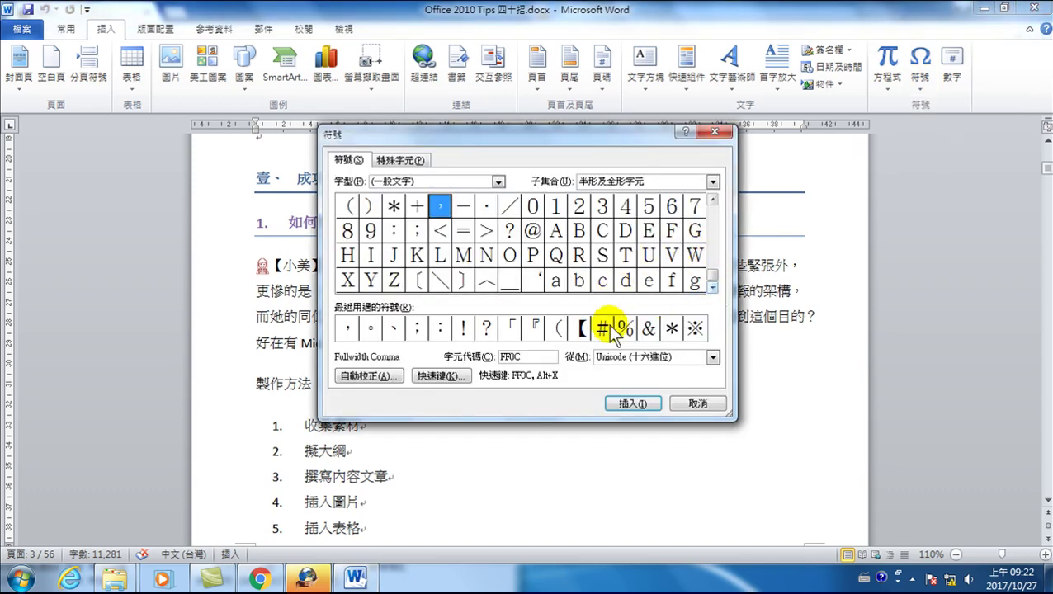
{"action": "left_click", "coordinate": [580, 327]}
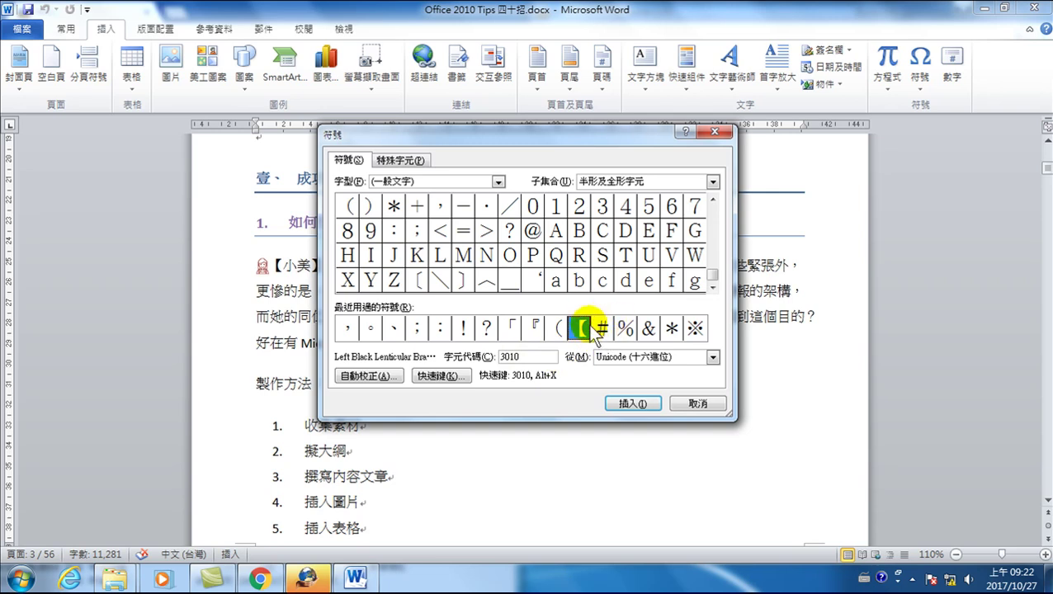
{"action": "left_click", "coordinate": [700, 404]}
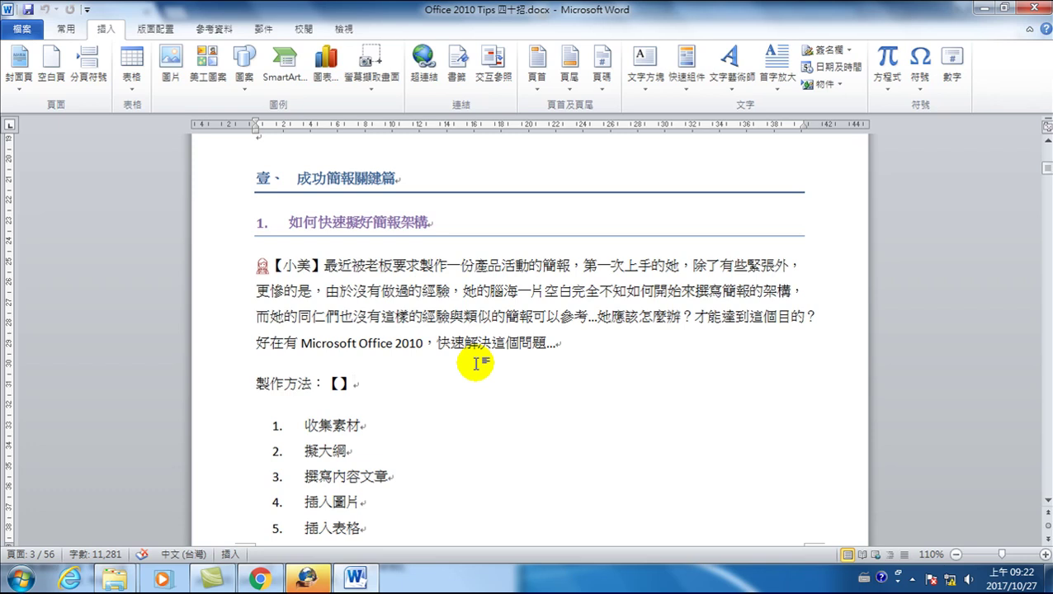
Insert the 「 corner bracket after 【】 on the 製作方法 line from the symbol gallery.
{"action": "left_click", "coordinate": [278, 265]}
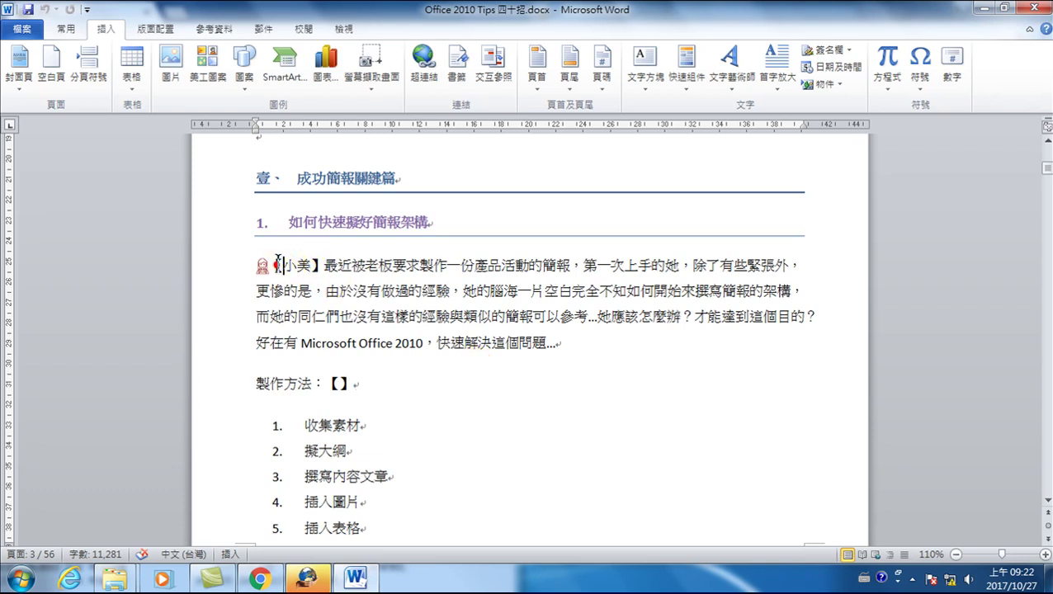
{"action": "left_click_drag", "start_coordinate": [279, 264], "coordinate": [271, 266]}
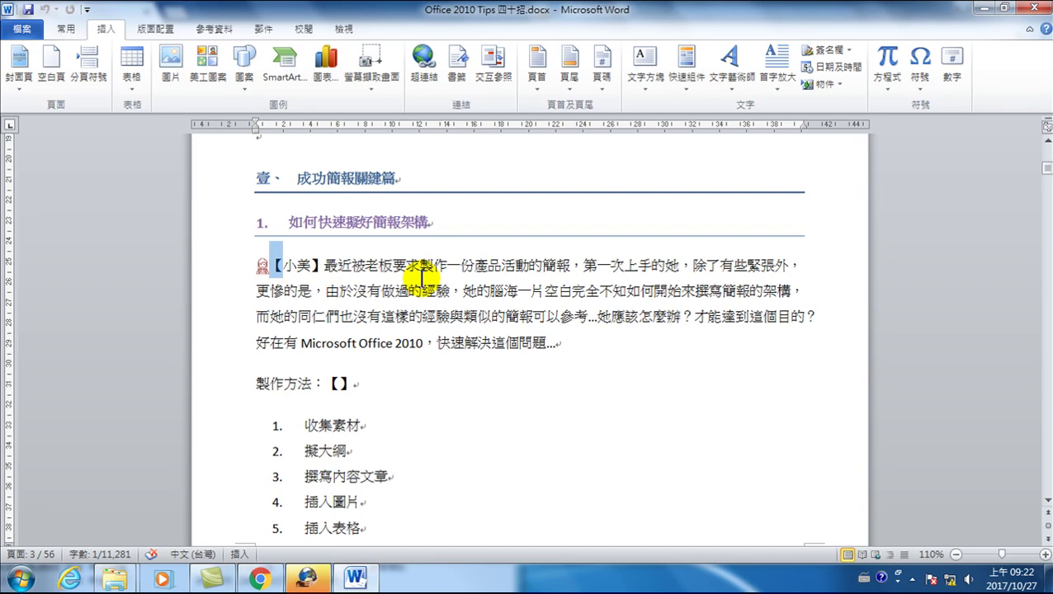
{"action": "mouse_move", "coordinate": [280, 260]}
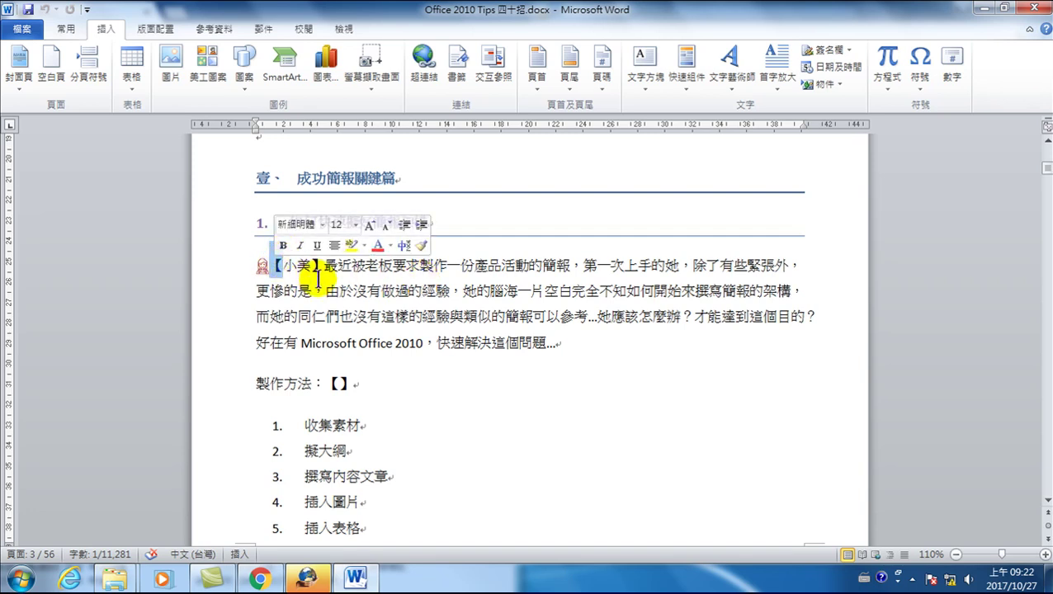
{"action": "left_click", "coordinate": [375, 383]}
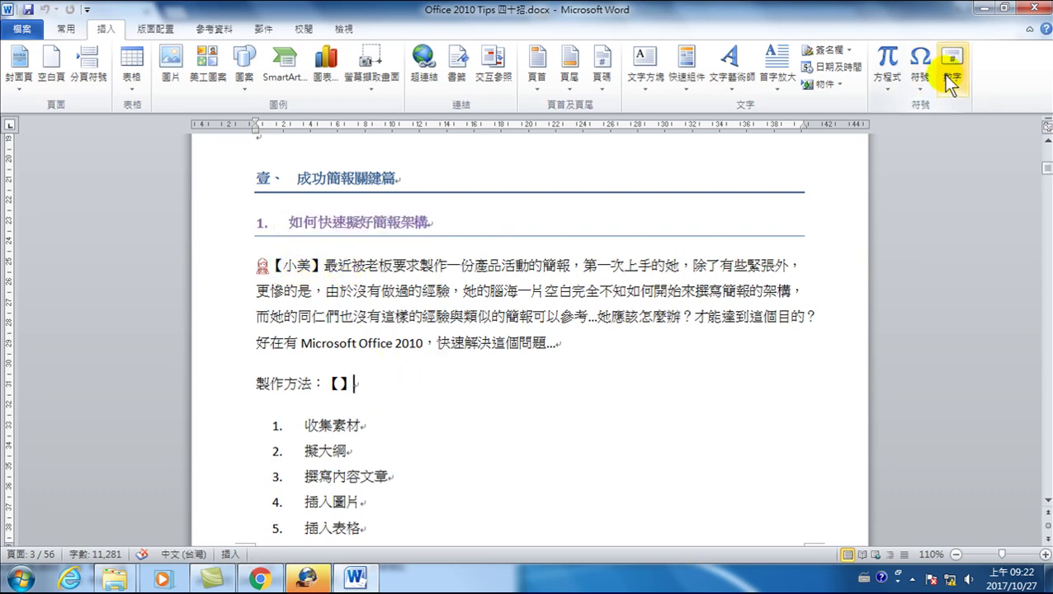
{"action": "left_click", "coordinate": [920, 75]}
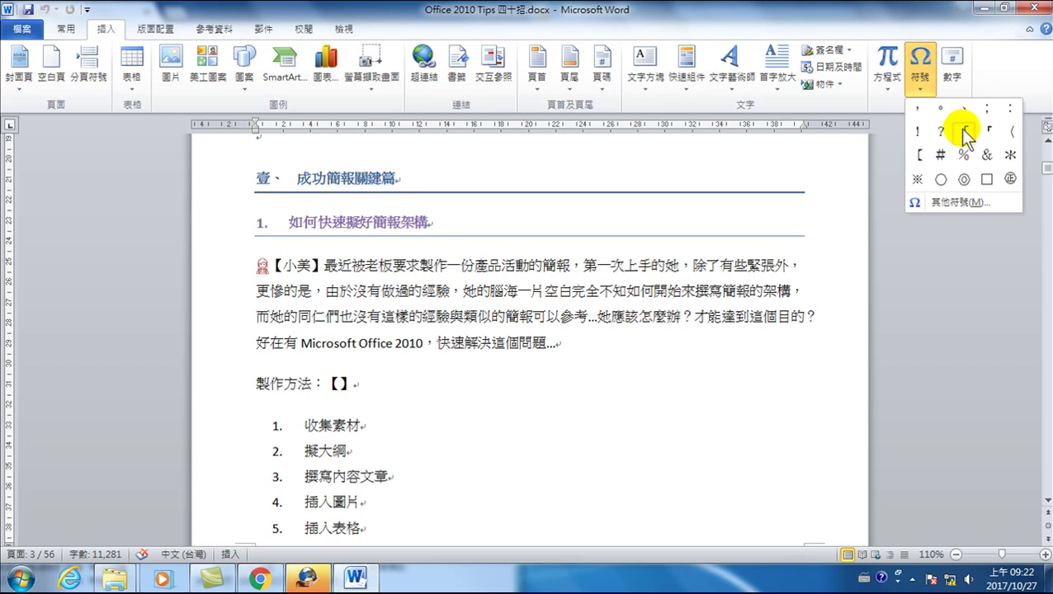
{"action": "left_click", "coordinate": [964, 129]}
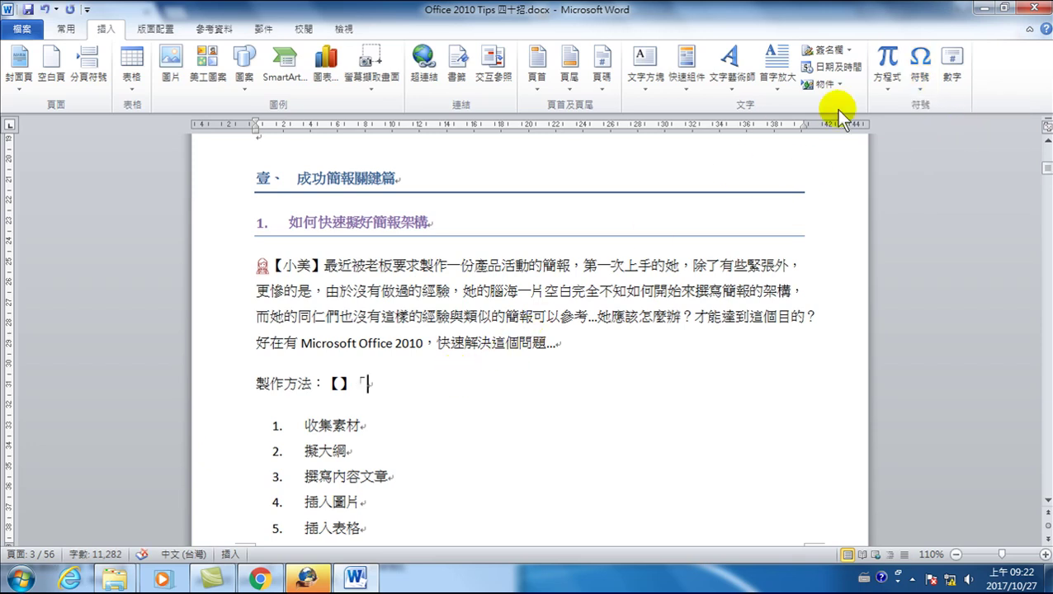
Insert the 」 right corner bracket (300D) from the More Symbols dialog.
{"action": "left_click", "coordinate": [919, 66]}
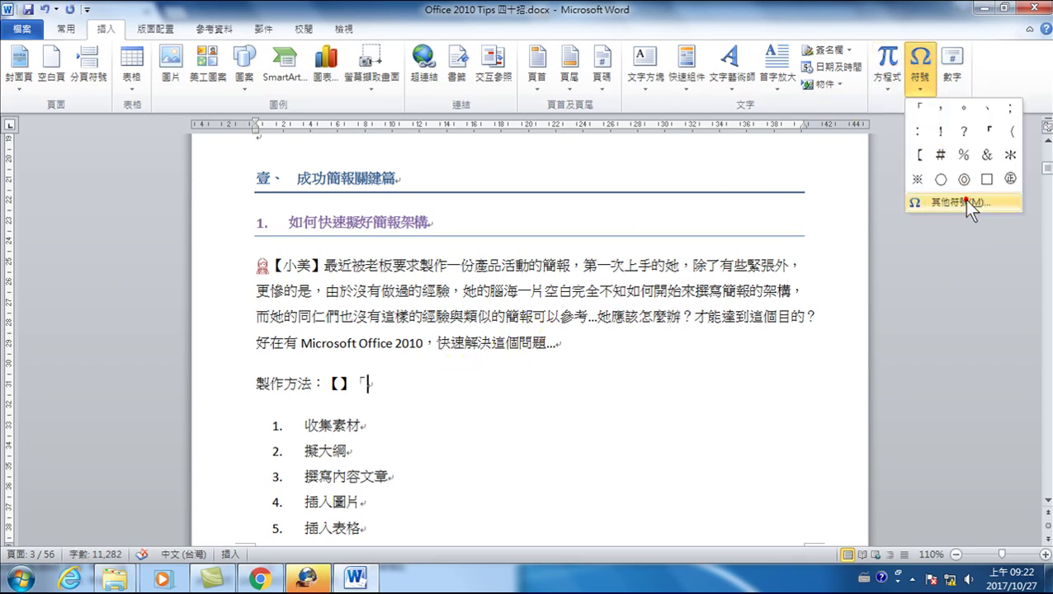
{"action": "left_click", "coordinate": [963, 201]}
{"action": "left_click", "coordinate": [511, 207]}
{"action": "left_click", "coordinate": [619, 402]}
{"action": "left_click", "coordinate": [689, 402]}
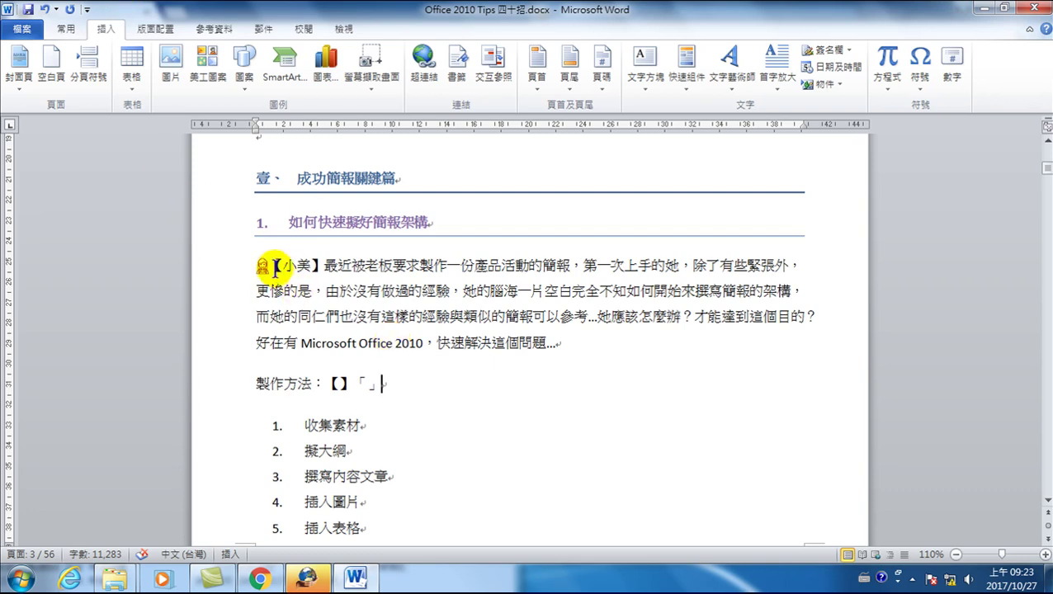
{"action": "left_click_drag", "start_coordinate": [268, 256], "coordinate": [280, 262]}
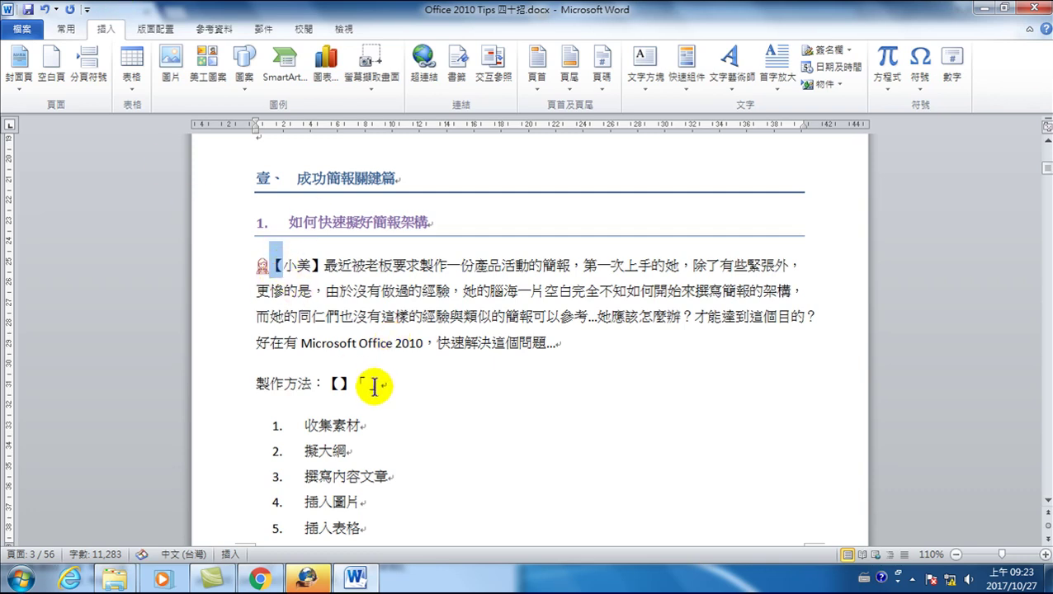
{"action": "left_click_drag", "start_coordinate": [354, 382], "coordinate": [368, 382]}
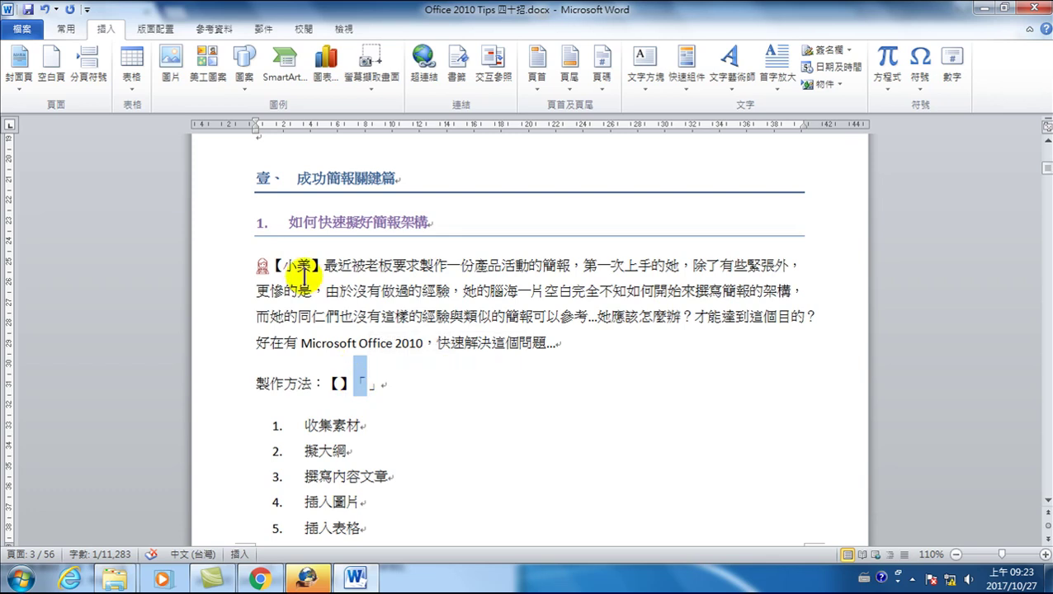
{"action": "left_click_drag", "start_coordinate": [311, 264], "coordinate": [323, 264]}
{"action": "left_click_drag", "start_coordinate": [369, 385], "coordinate": [376, 387]}
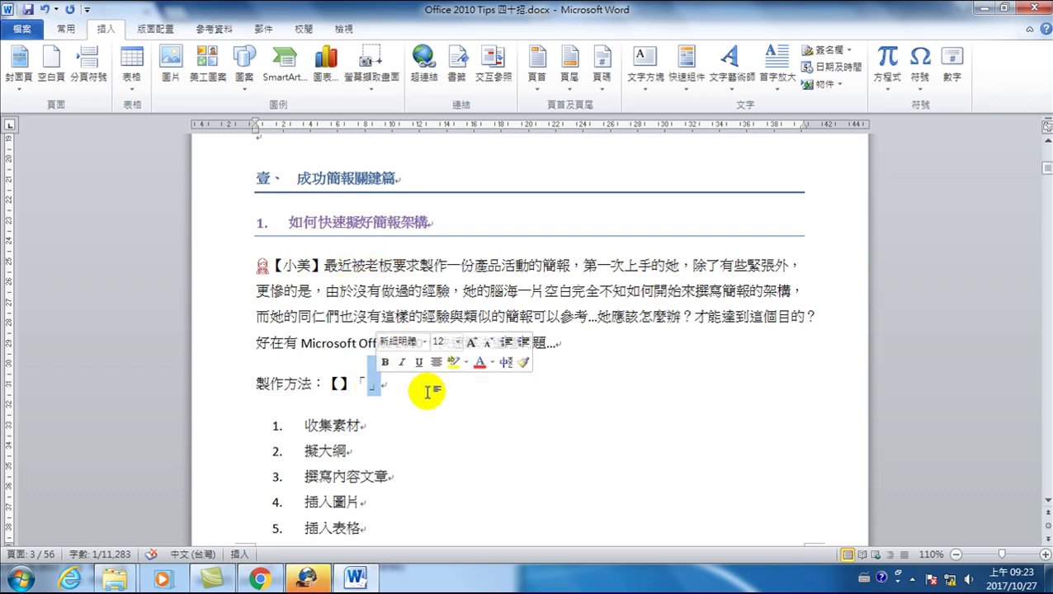
{"action": "type", "text": "」"}
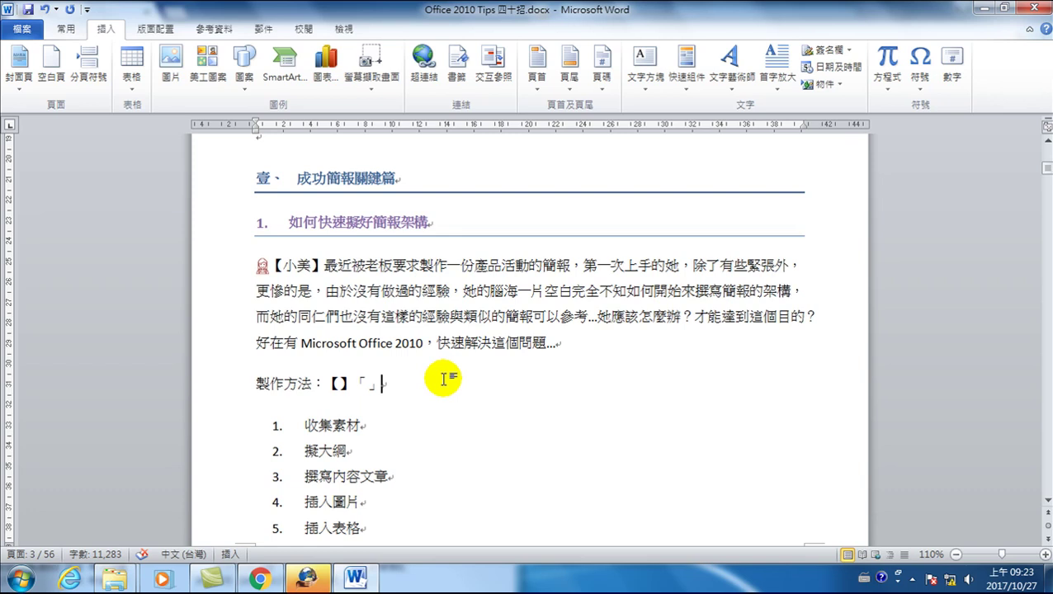
Type an asterisk after 「」 on the 製作方法 line and switch input to English.
{"action": "type", "text": "*"}
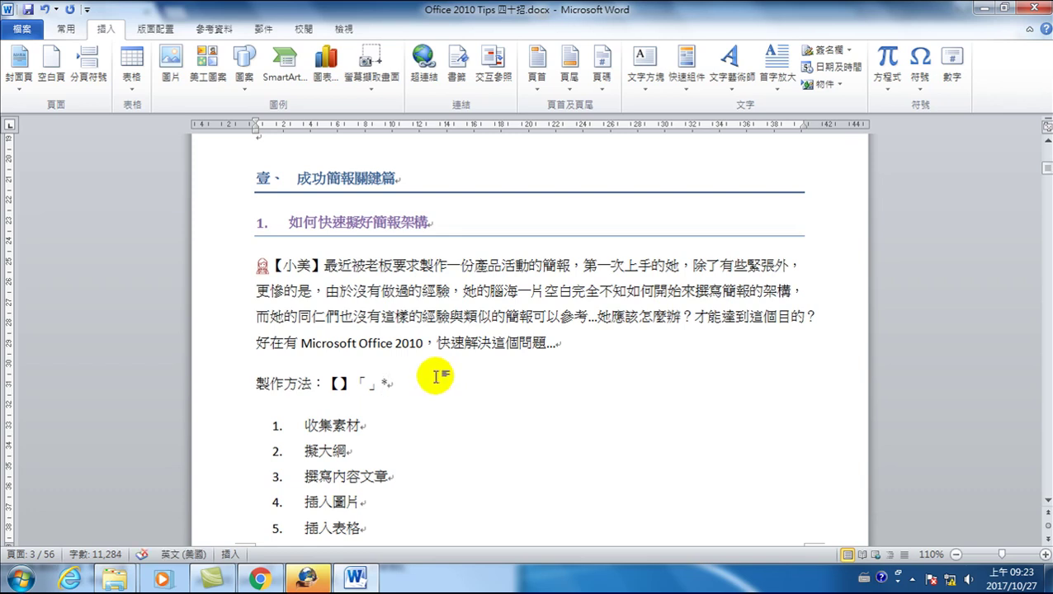
{"action": "double_click", "coordinate": [384, 388]}
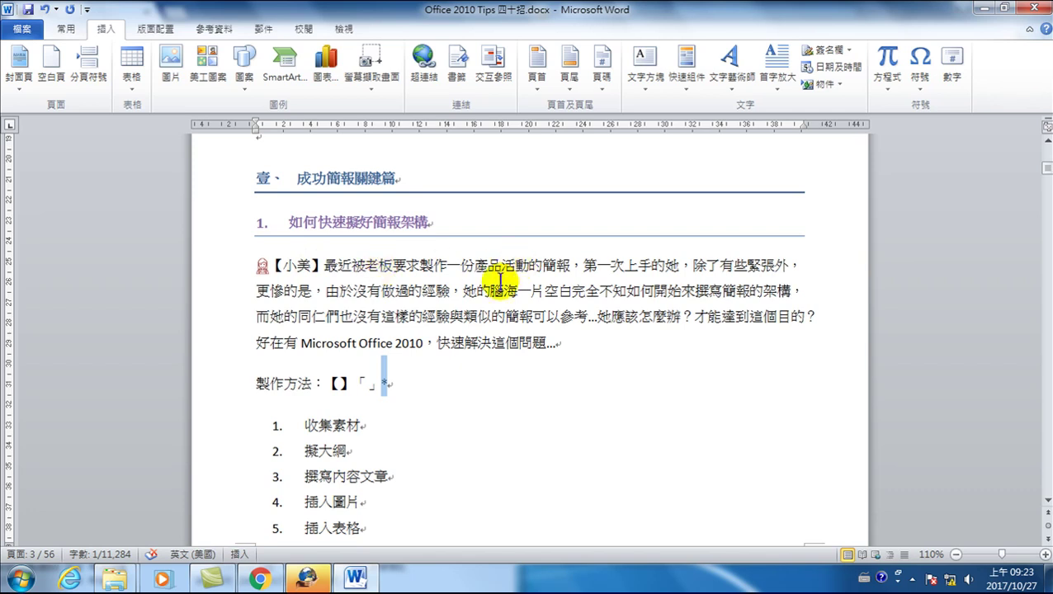
{"action": "left_click", "coordinate": [396, 386]}
{"action": "left_click", "coordinate": [402, 385]}
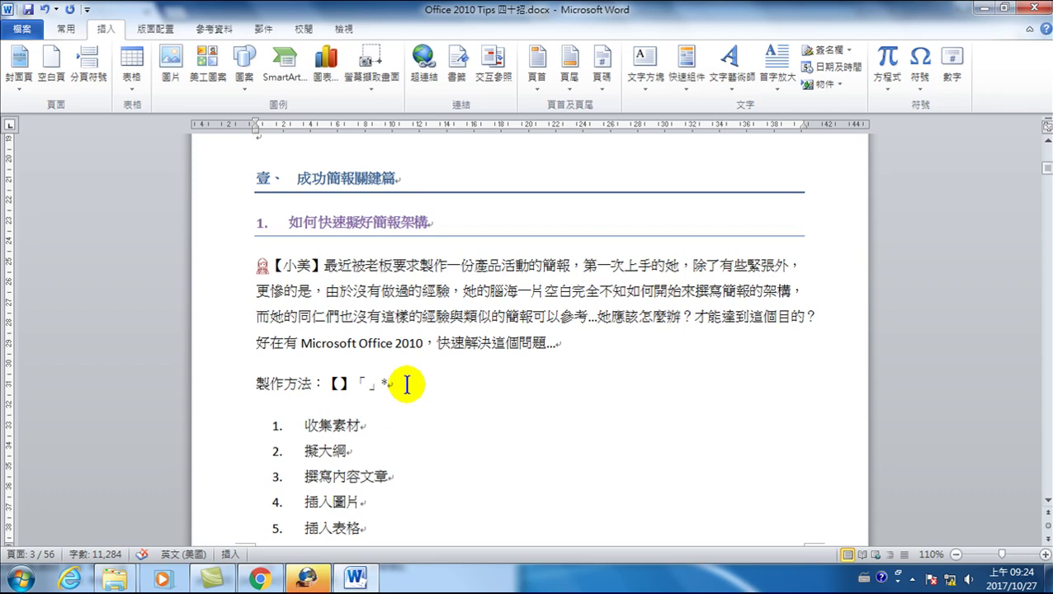
{"action": "left_click_drag", "start_coordinate": [270, 264], "coordinate": [281, 264]}
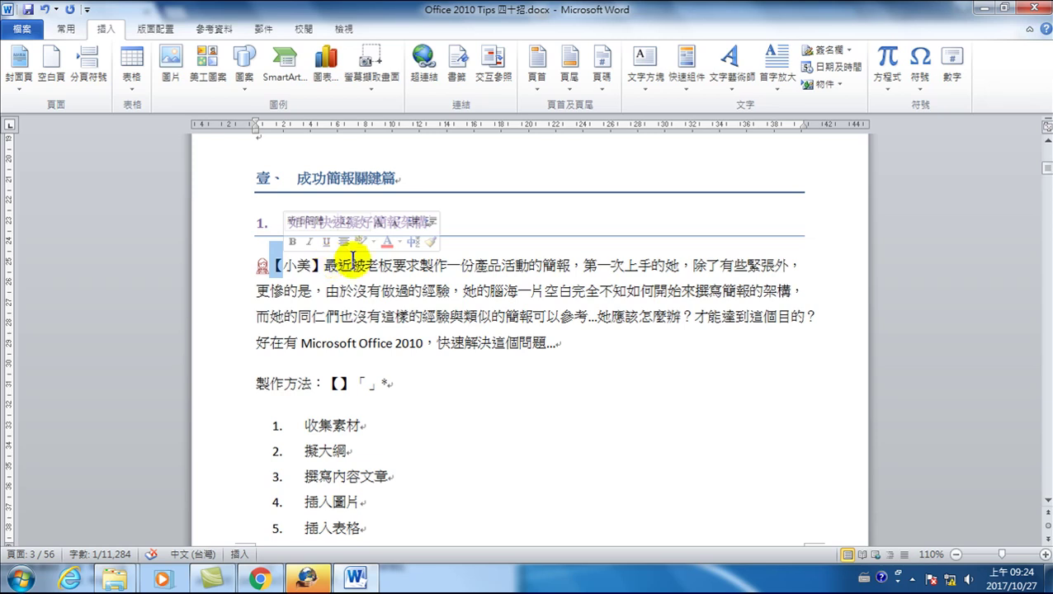
{"action": "left_click", "coordinate": [381, 384]}
{"action": "left_click", "coordinate": [381, 383]}
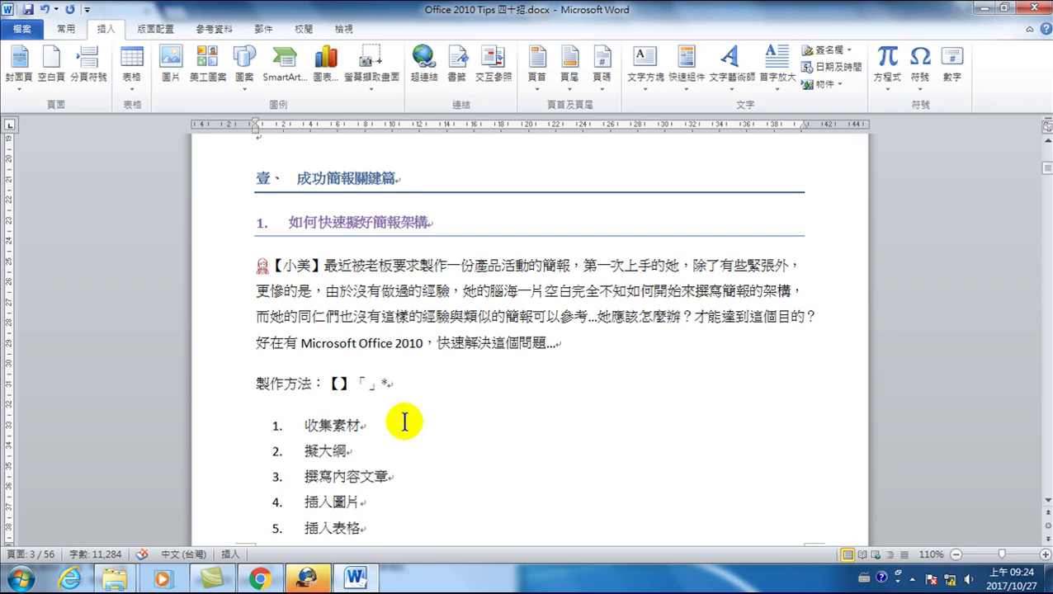
{"action": "key", "text": "alt+shift"}
{"action": "type", "text": "\\"}
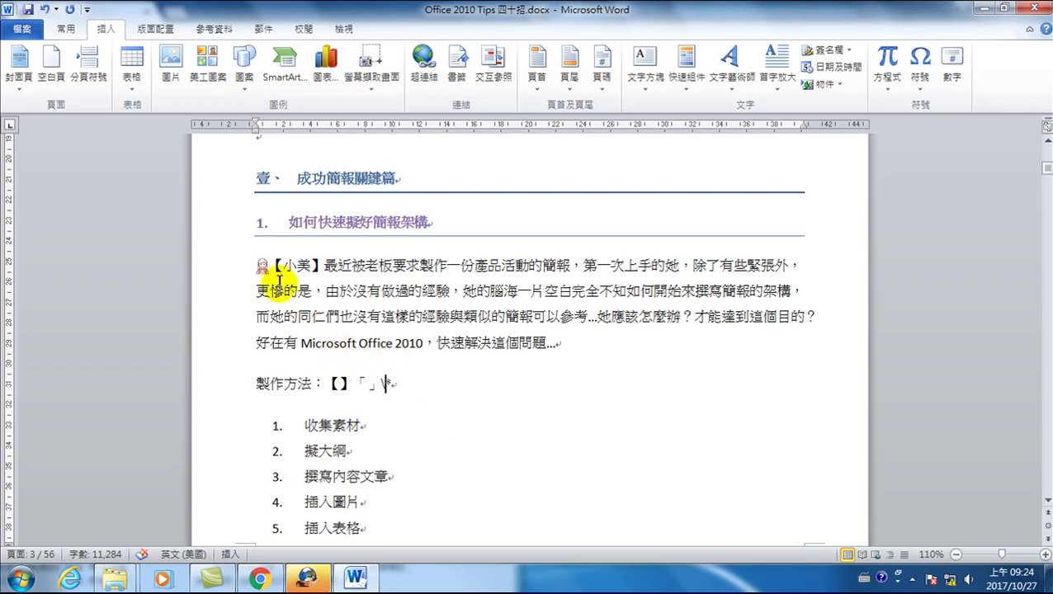
Paste 【 after the backslash and type (*) so the line ends with \【(*).
{"action": "left_click_drag", "start_coordinate": [273, 265], "coordinate": [284, 265]}
{"action": "key", "text": "ctrl+c"}
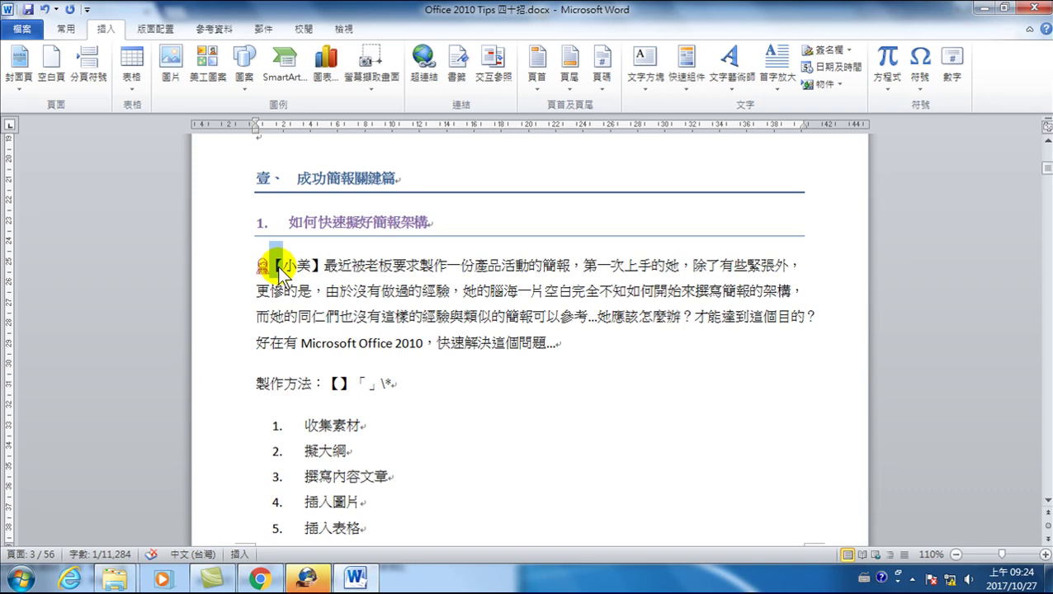
{"action": "left_click", "coordinate": [386, 383]}
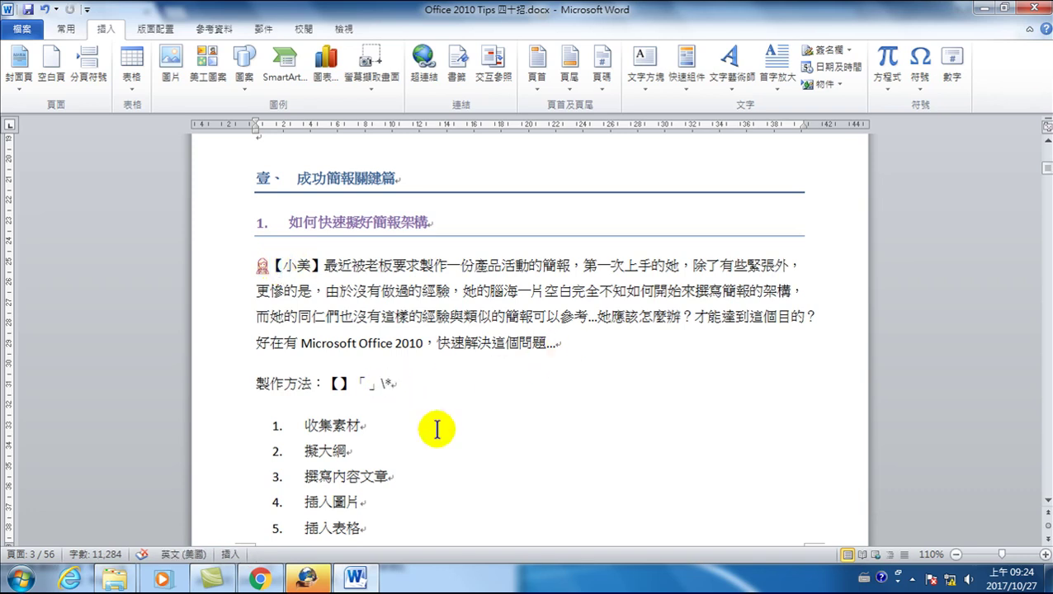
{"action": "key", "text": "ctrl+v"}
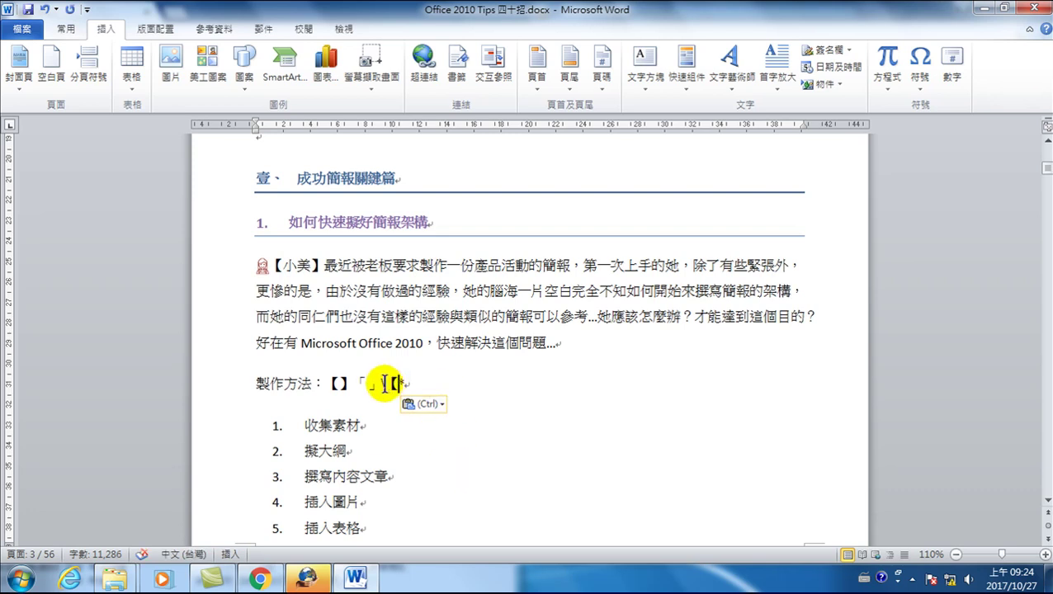
{"action": "left_click_drag", "start_coordinate": [381, 384], "coordinate": [397, 384]}
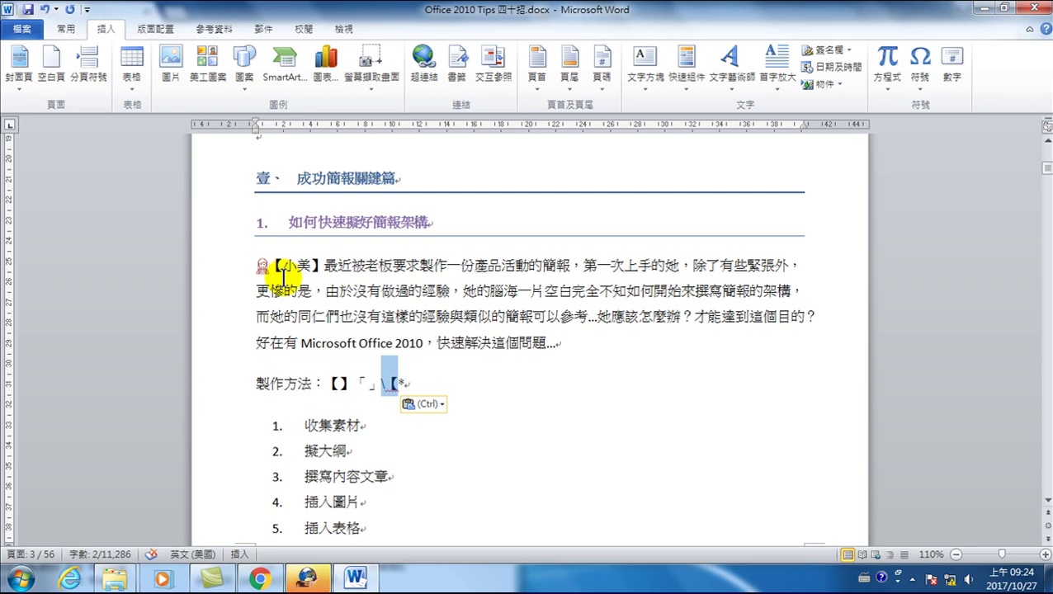
{"action": "left_click", "coordinate": [397, 382]}
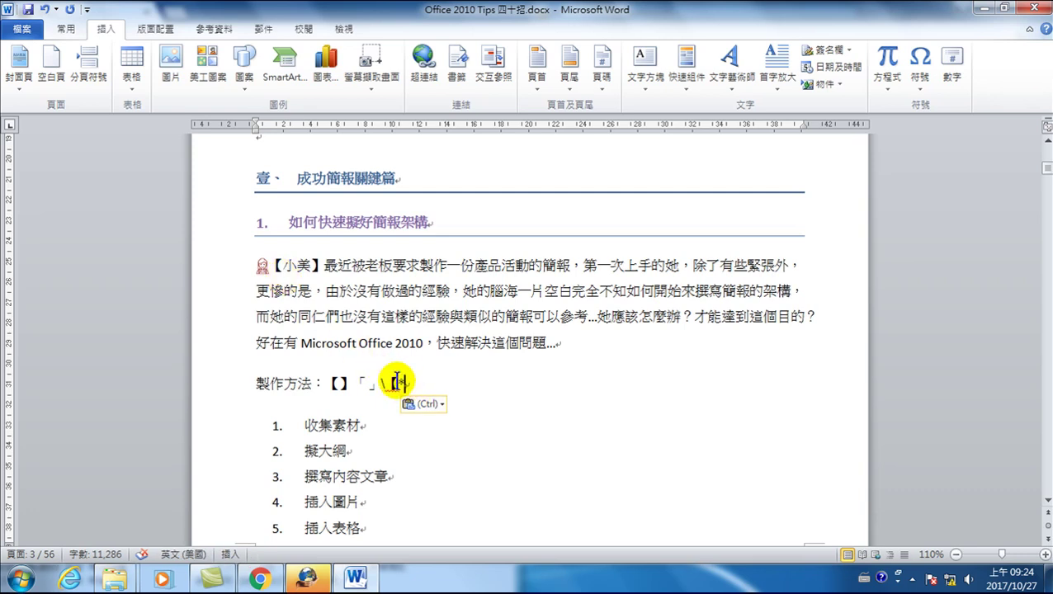
{"action": "mouse_move", "coordinate": [398, 382]}
{"action": "left_mouse_down"}
{"action": "mouse_move", "coordinate": [420, 382]}
{"action": "mouse_move", "coordinate": [378, 382]}
{"action": "left_mouse_up"}
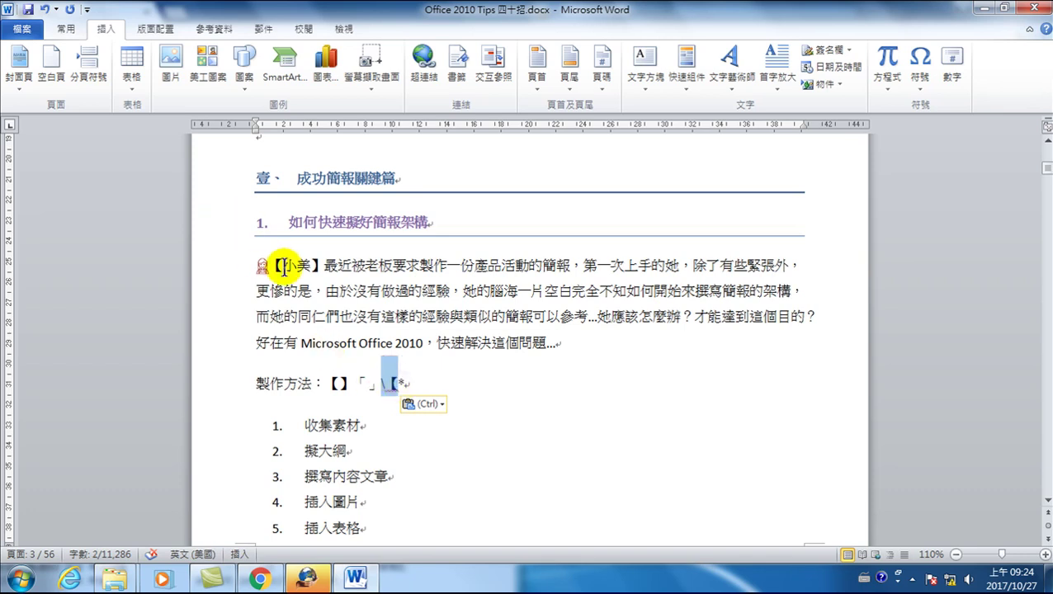
{"action": "left_click", "coordinate": [400, 382]}
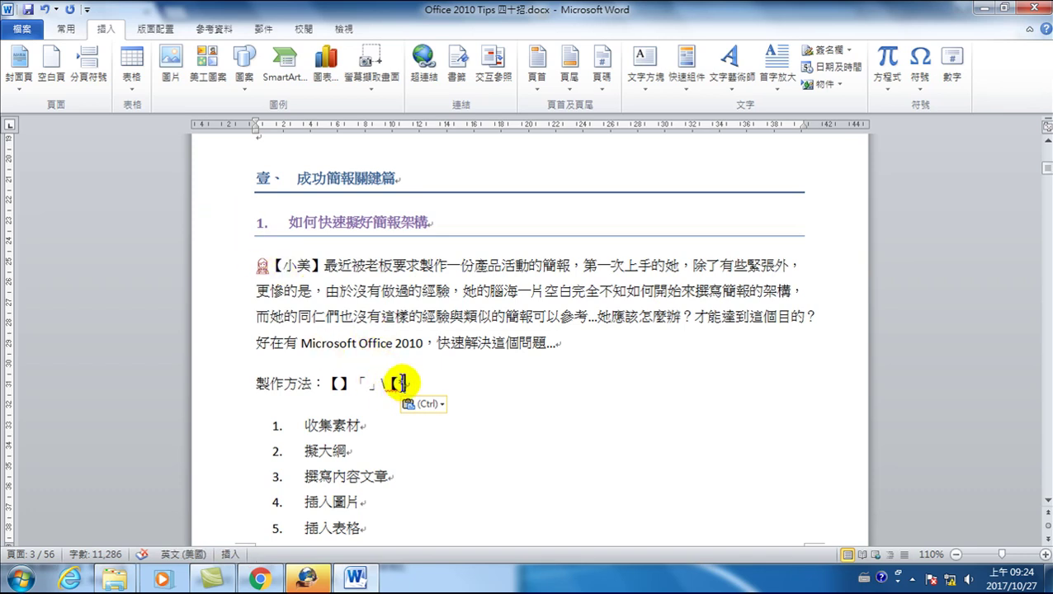
{"action": "key", "text": "BackSpace"}
{"action": "type", "text": "(*"}
{"action": "key", "text": "BackSpace"}
{"action": "type", "text": ")"}
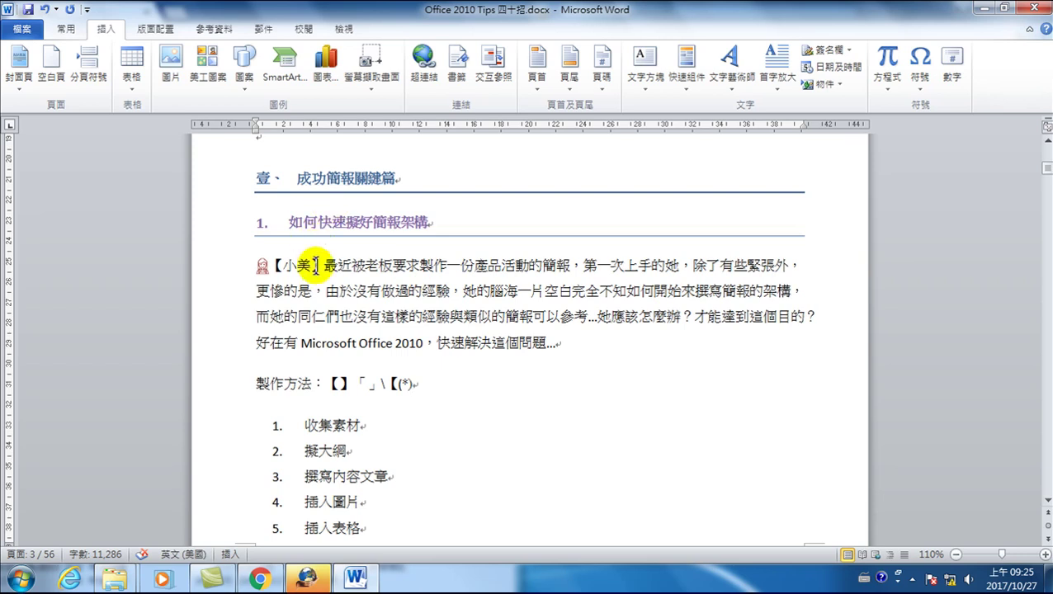
Finish the find pattern as \【(*)\】 and add spacing between 「」 and the pattern.
{"action": "type", "text": "\\"}
{"action": "left_click_drag", "start_coordinate": [337, 383], "coordinate": [424, 382]}
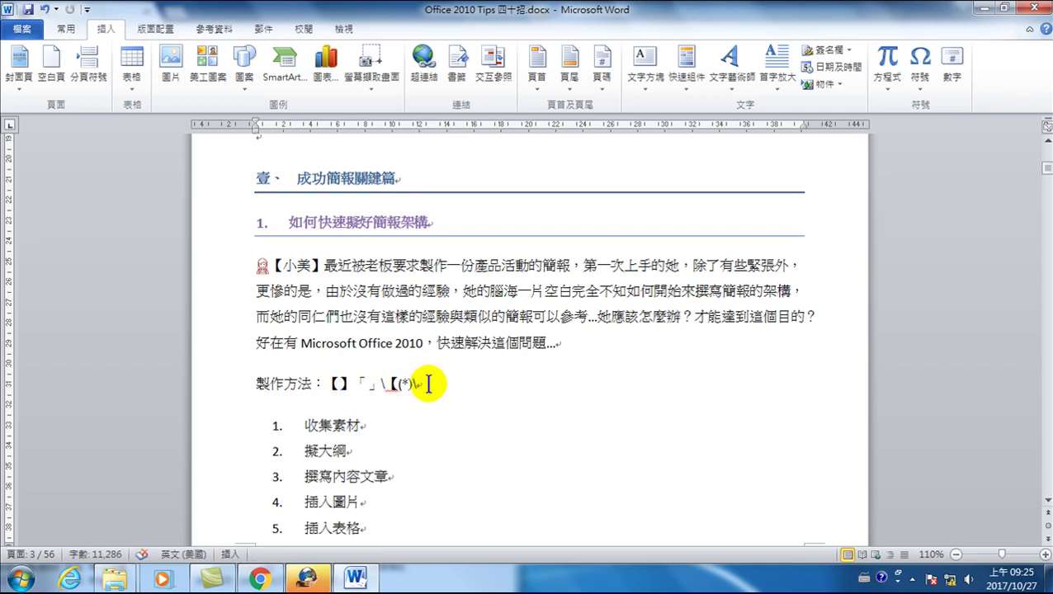
{"action": "left_click", "coordinate": [375, 385]}
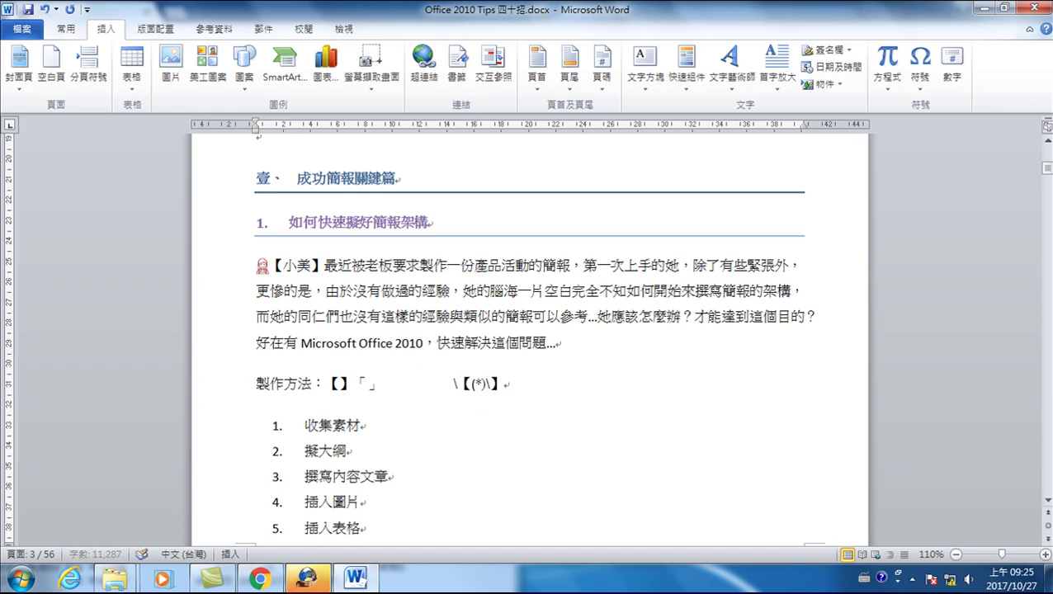
{"action": "left_click", "coordinate": [475, 383]}
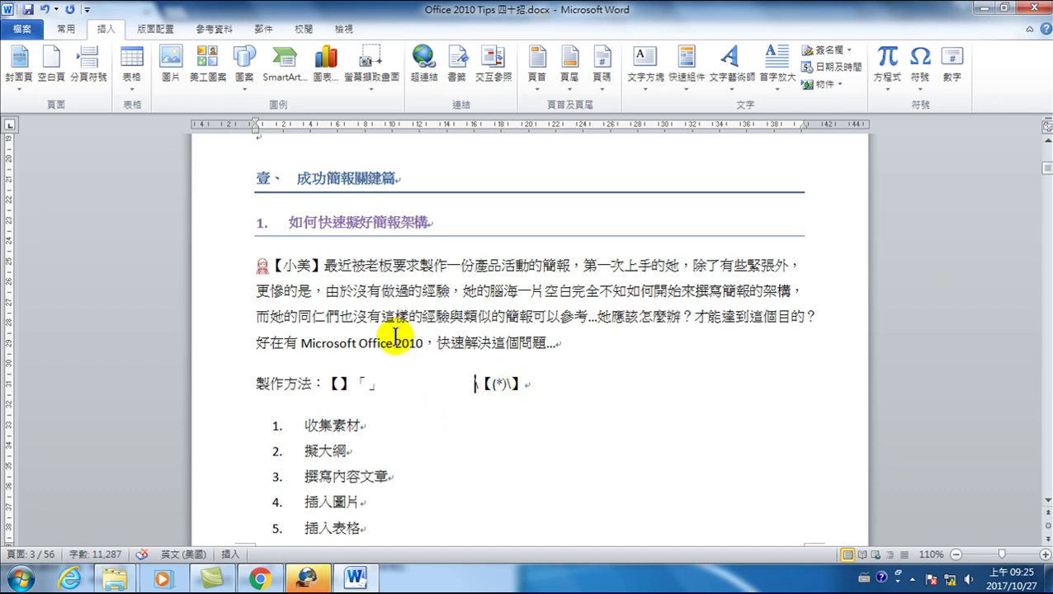
{"action": "double_click", "coordinate": [475, 383]}
{"action": "left_click_drag", "start_coordinate": [475, 383], "coordinate": [485, 381]}
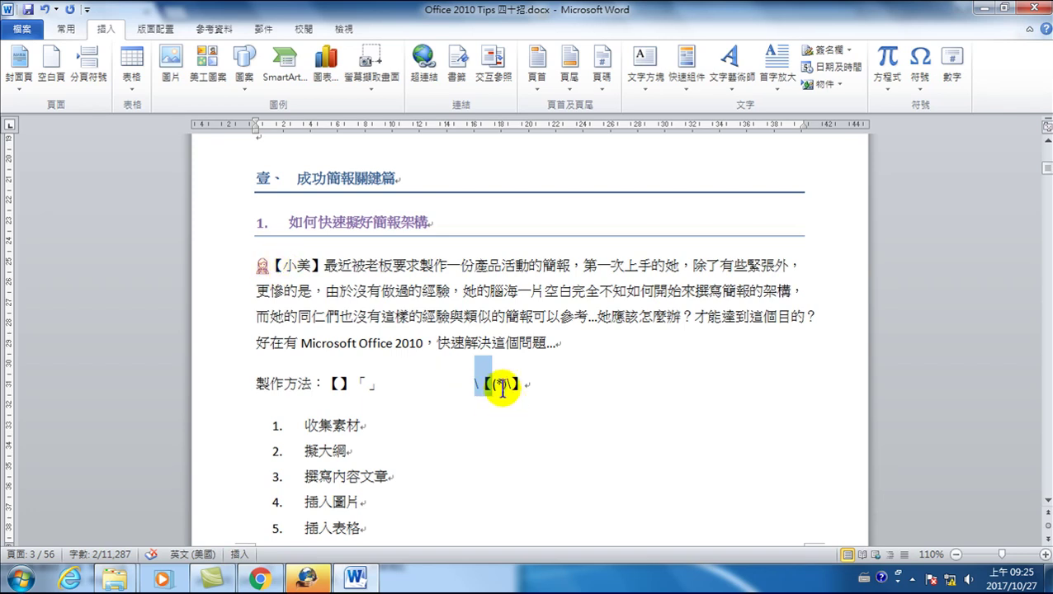
{"action": "left_click_drag", "start_coordinate": [492, 382], "coordinate": [499, 381]}
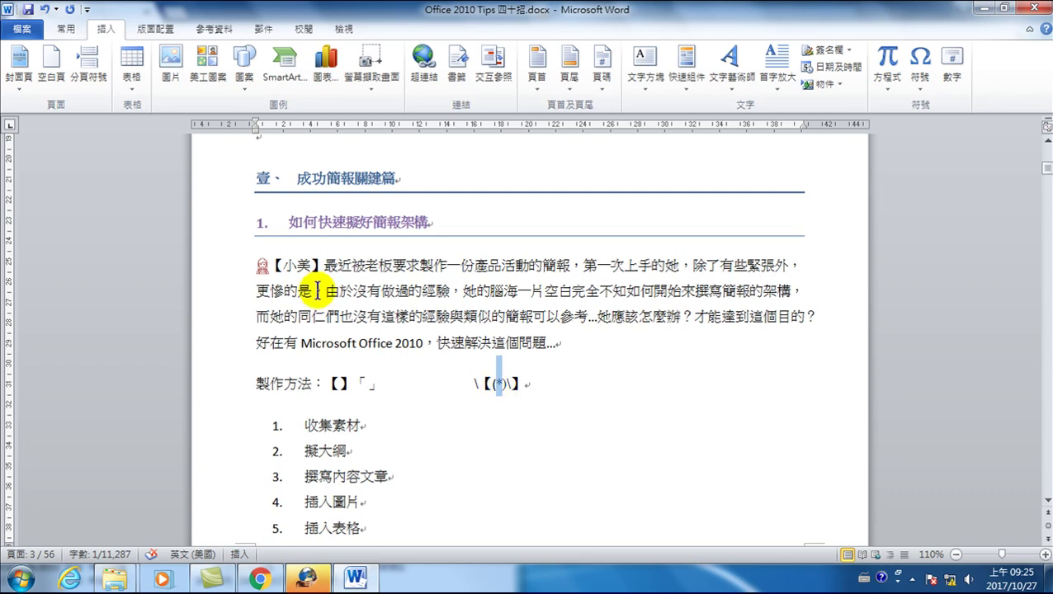
{"action": "left_click_drag", "start_coordinate": [284, 266], "coordinate": [312, 269]}
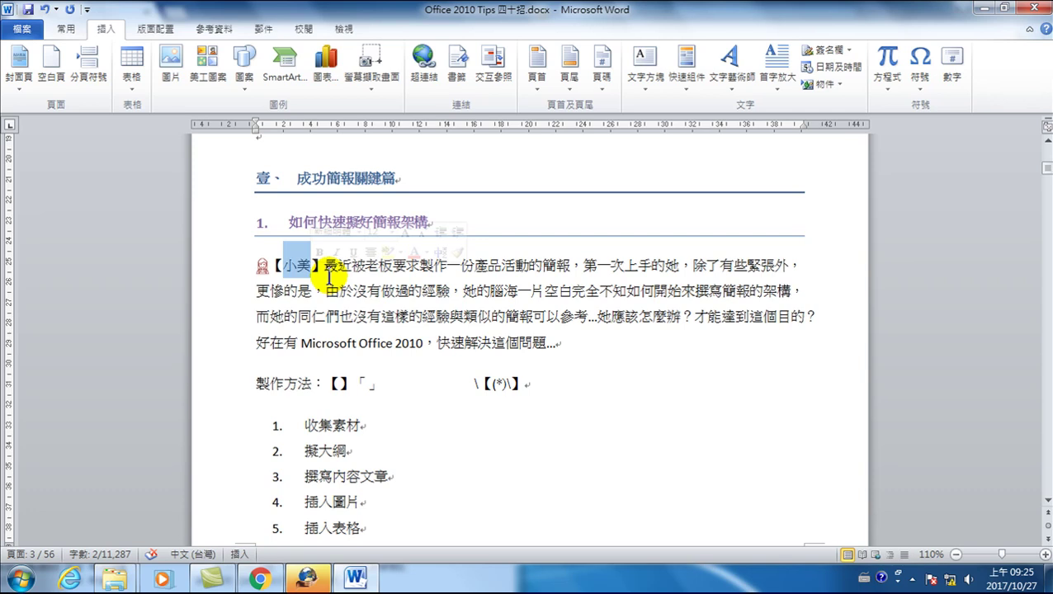
Type --> after the pattern so AutoCorrect turns it into an arrow.
{"action": "left_click", "coordinate": [543, 384]}
{"action": "type", "text": "-*"}
{"action": "key", "text": "BackSpace"}
{"action": "key", "text": "BackSpace"}
{"action": "type", "text": ">"}
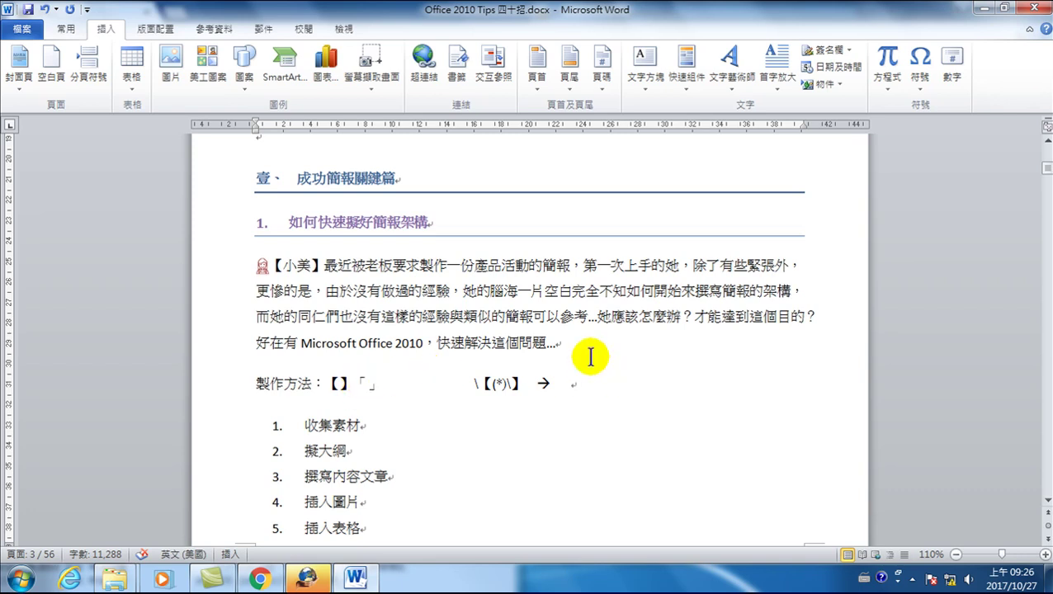
Type a backslash after the arrow and paste a copied 「 after it.
{"action": "type", "text": "\\"}
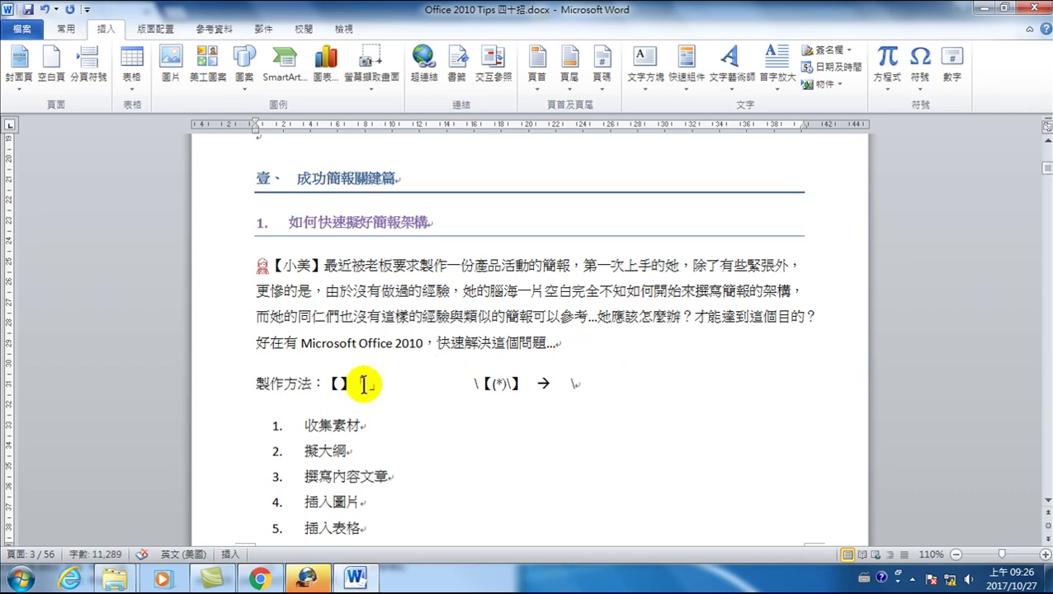
{"action": "left_click", "coordinate": [361, 382]}
{"action": "double_click", "coordinate": [361, 382]}
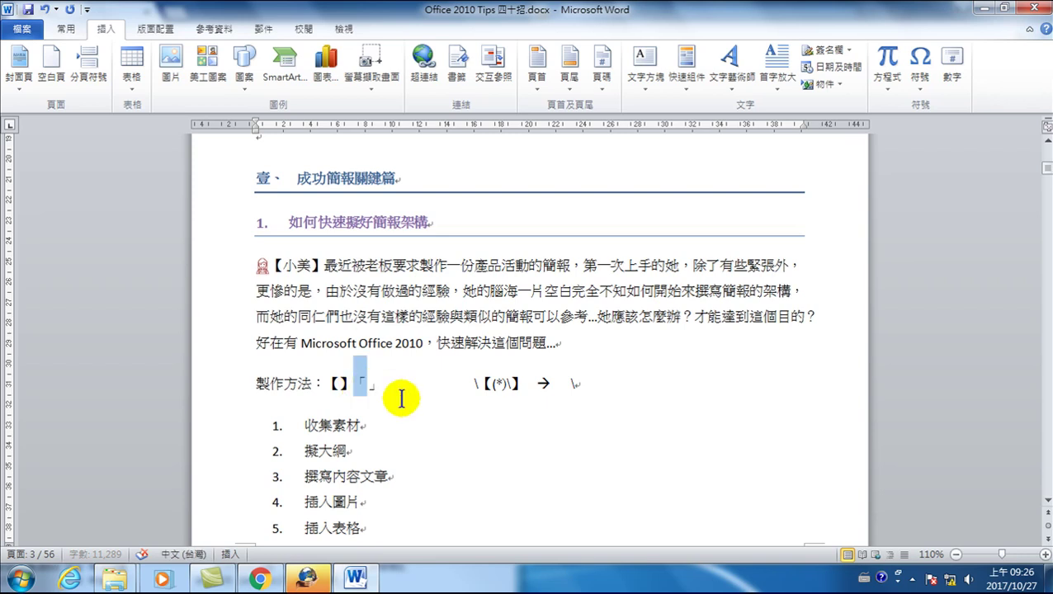
{"action": "key", "text": "ctrl+c"}
{"action": "left_click", "coordinate": [600, 382]}
{"action": "key", "text": "ctrl+v"}
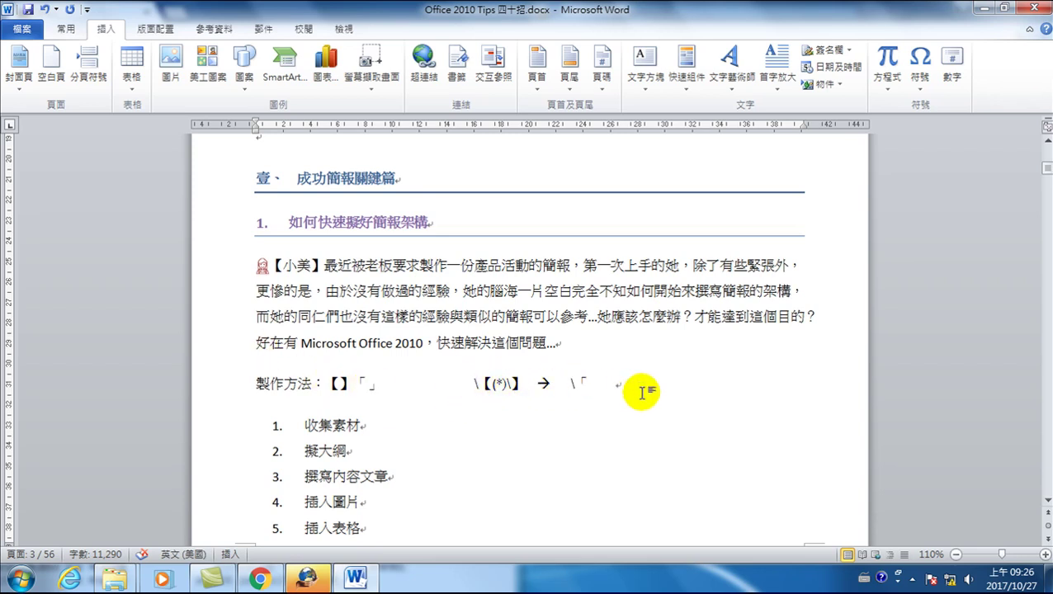
Add \ and a pasted 」, fix the find pattern's 【, and insert \1 to form \「\1\」.
{"action": "type", "text": "\\"}
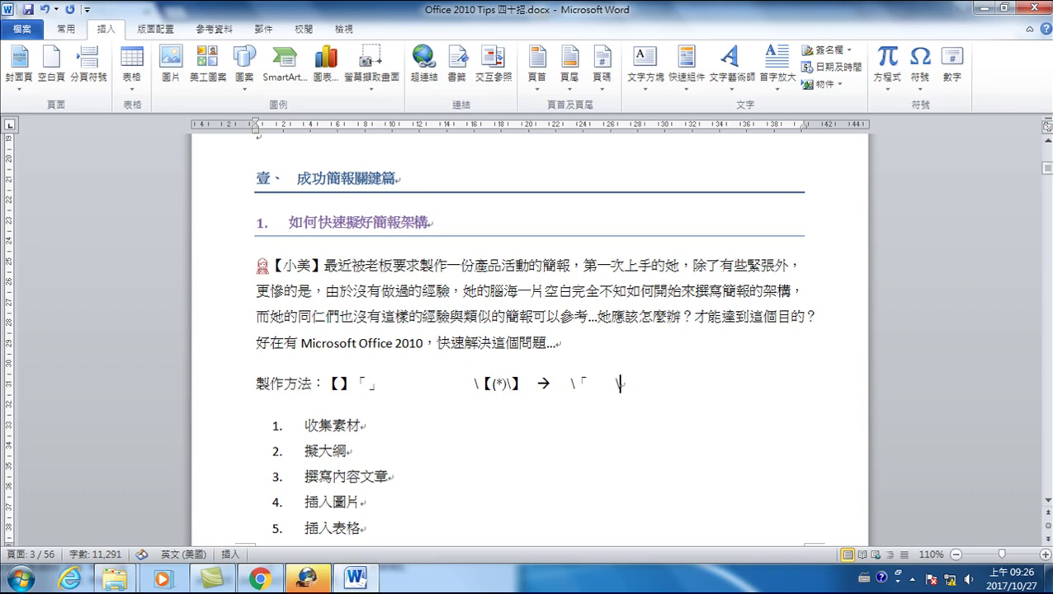
{"action": "left_click_drag", "start_coordinate": [369, 382], "coordinate": [378, 382]}
{"action": "key", "text": "ctrl+c"}
{"action": "left_click", "coordinate": [676, 394]}
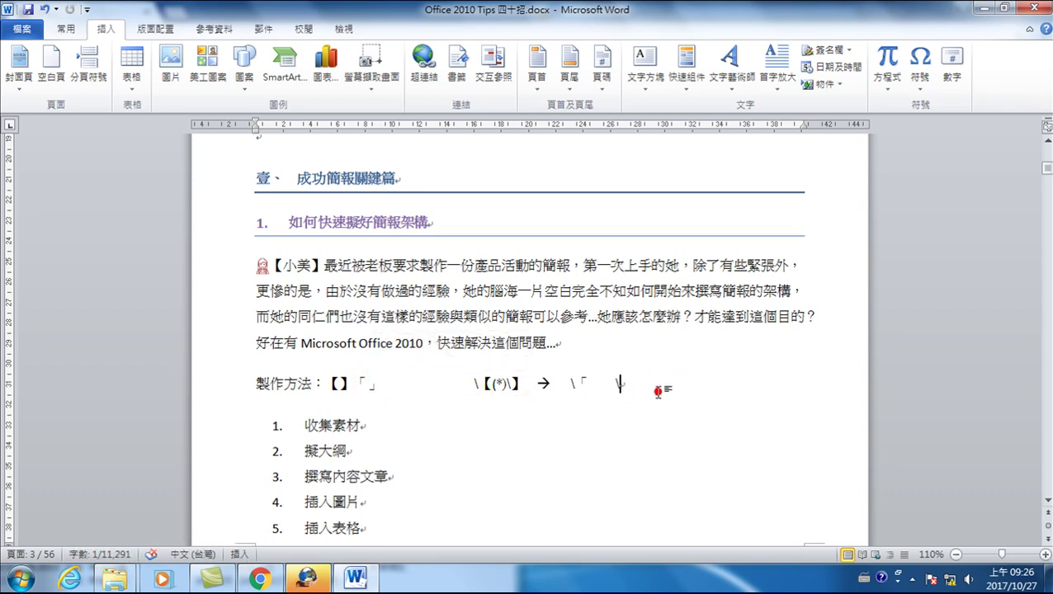
{"action": "key", "text": "ctrl+v"}
{"action": "left_click", "coordinate": [485, 385]}
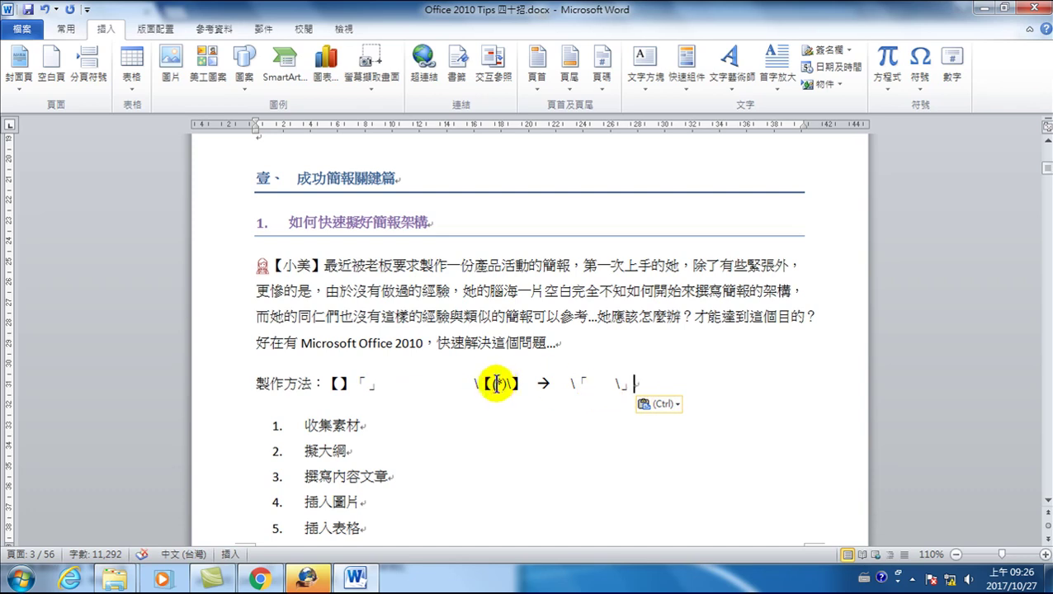
{"action": "type", "text": "【"}
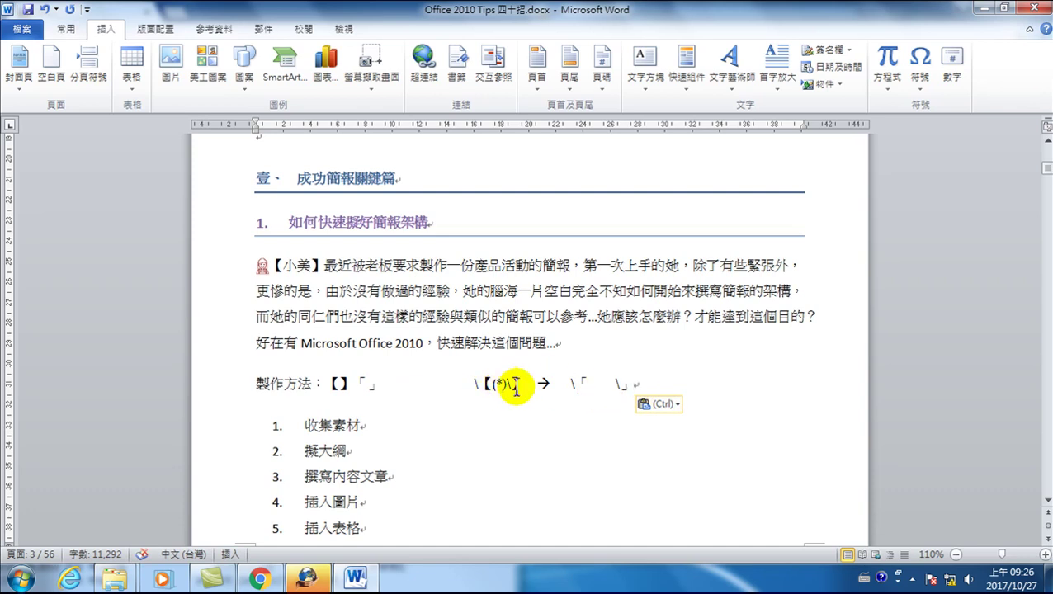
{"action": "left_click", "coordinate": [591, 384]}
{"action": "type", "text": "\\1"}
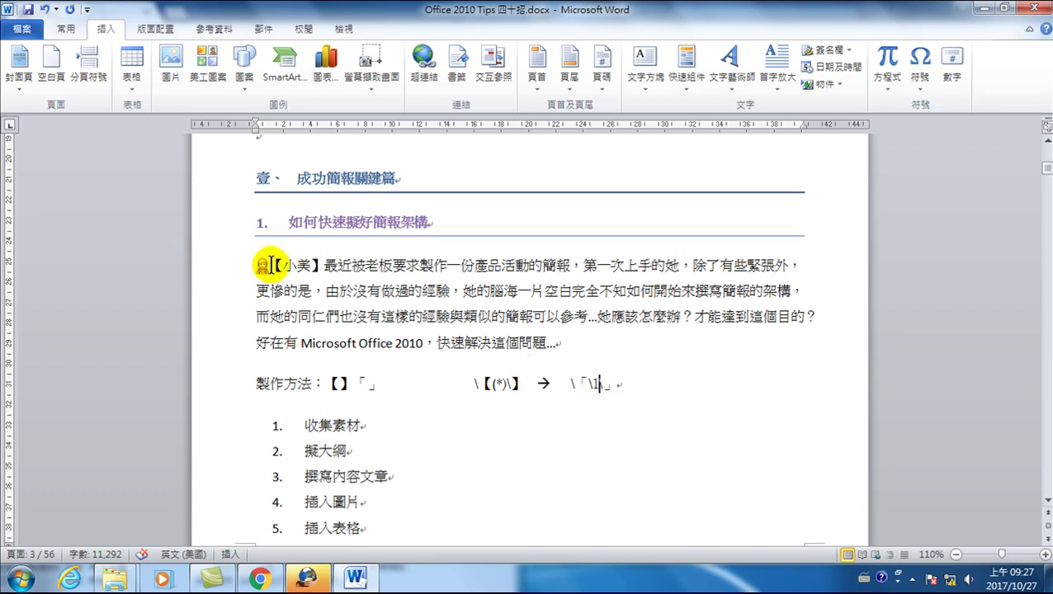
Paste a copy of 【小美】 at the line end and type > to form an arrow.
{"action": "left_click_drag", "start_coordinate": [270, 265], "coordinate": [323, 268]}
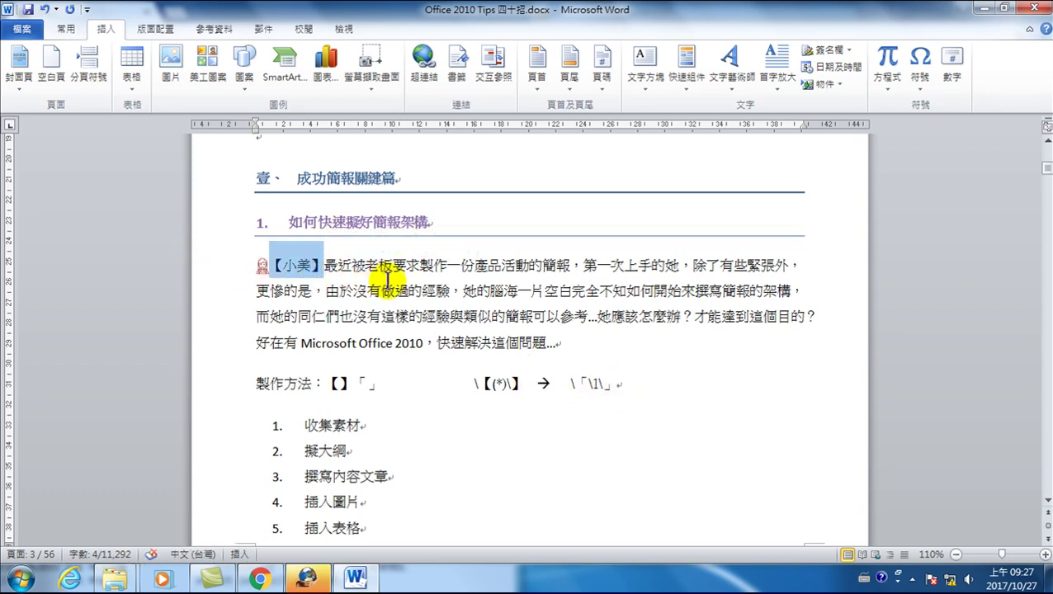
{"action": "left_click", "coordinate": [690, 387]}
{"action": "double_click", "coordinate": [690, 387]}
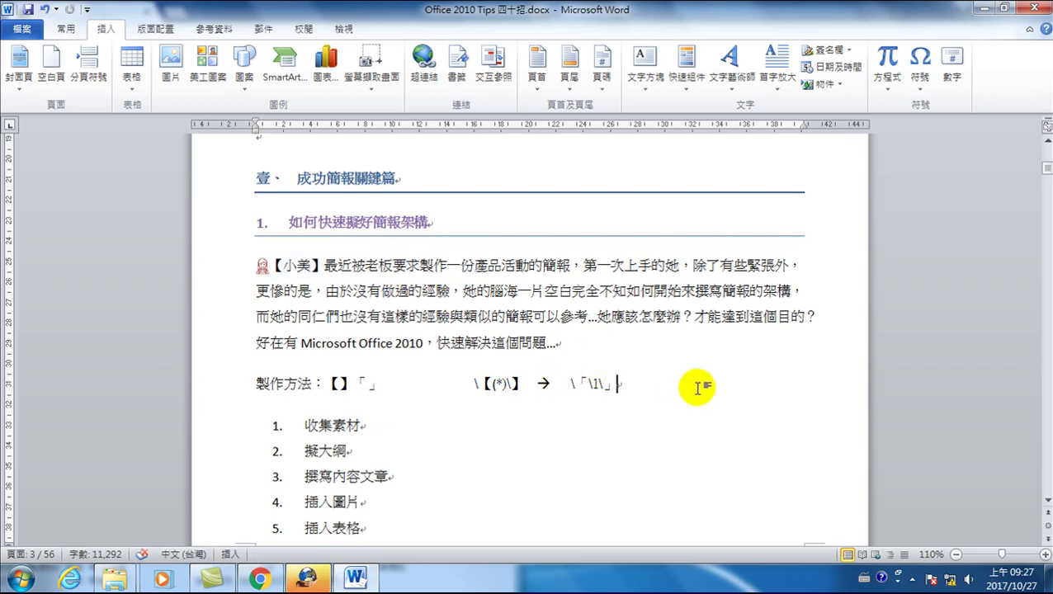
{"action": "key", "text": "ctrl+v"}
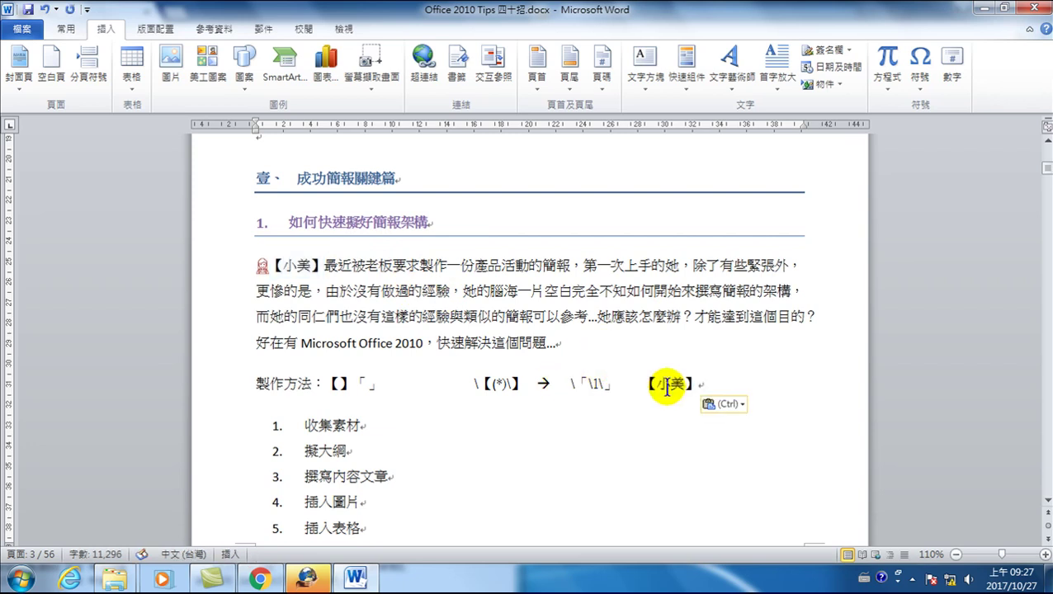
{"action": "type", "text": ">"}
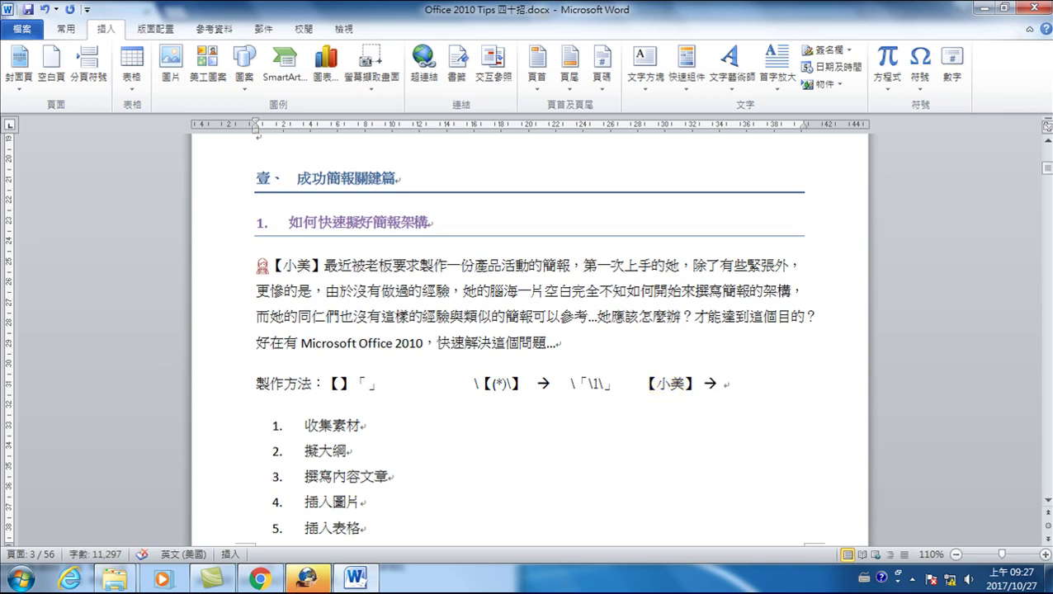
Copy the 「」 pair and paste it after the new arrow.
{"action": "left_click", "coordinate": [368, 383]}
{"action": "left_click_drag", "start_coordinate": [354, 384], "coordinate": [384, 391]}
{"action": "key", "text": "ctrl+c"}
{"action": "left_click", "coordinate": [747, 385]}
{"action": "key", "text": "ctrl+v"}
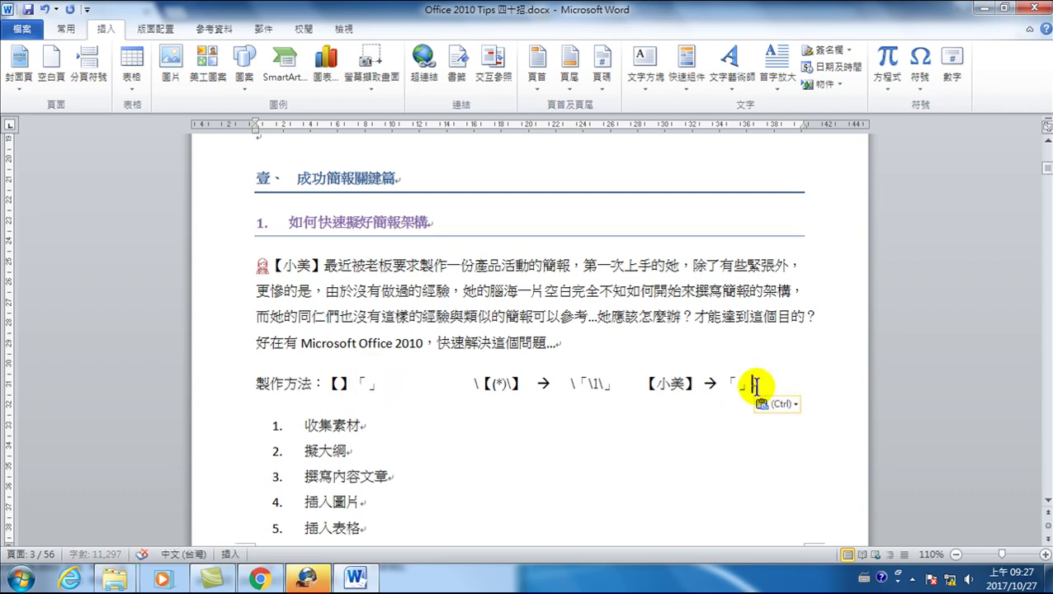
Type 小美 between the new corner brackets using the Chinese input method.
{"action": "left_click", "coordinate": [738, 385]}
{"action": "type", "text": "nc"}
{"action": "key", "text": "BackSpace"}
{"action": "key", "text": "BackSpace"}
{"action": "key", "text": "ctrl+shift"}
{"action": "type", "text": "nc"}
{"action": "key", "text": "space"}
{"action": "key", "text": "1"}
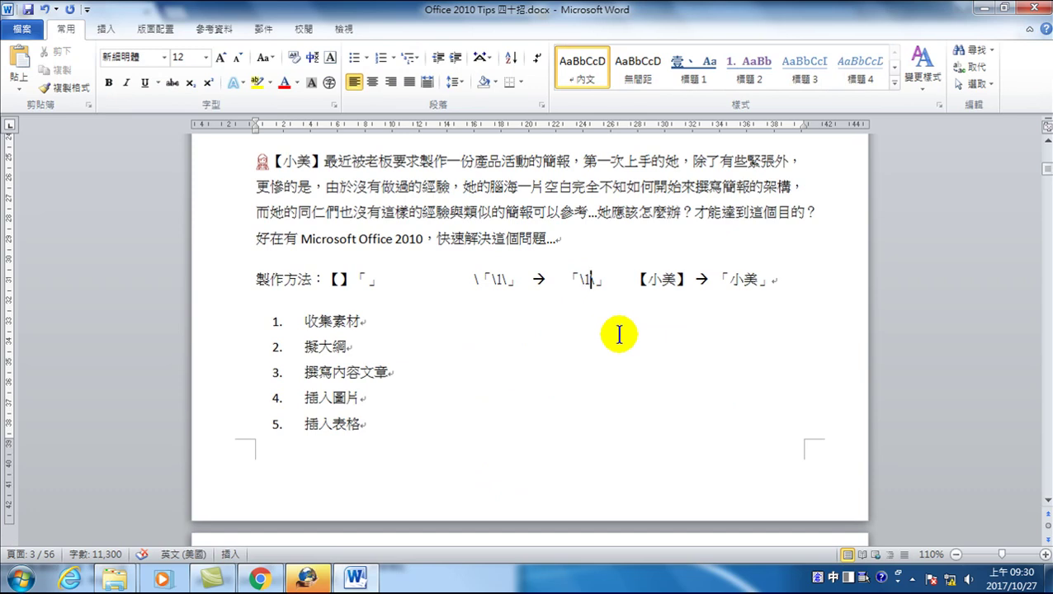
{"action": "key", "text": "Delete"}
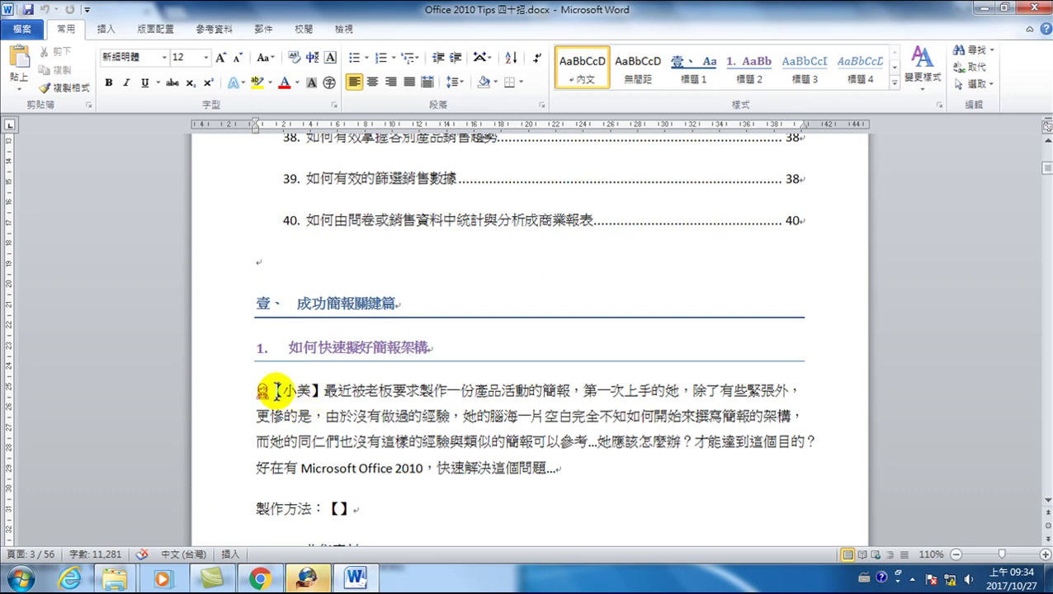
Open Replace (取代) and enter \【(*)\】 in the Find what box.
{"action": "mouse_move", "coordinate": [282, 390]}
{"action": "left_mouse_down"}
{"action": "mouse_move", "coordinate": [322, 390]}
{"action": "mouse_move", "coordinate": [268, 391]}
{"action": "left_mouse_up"}
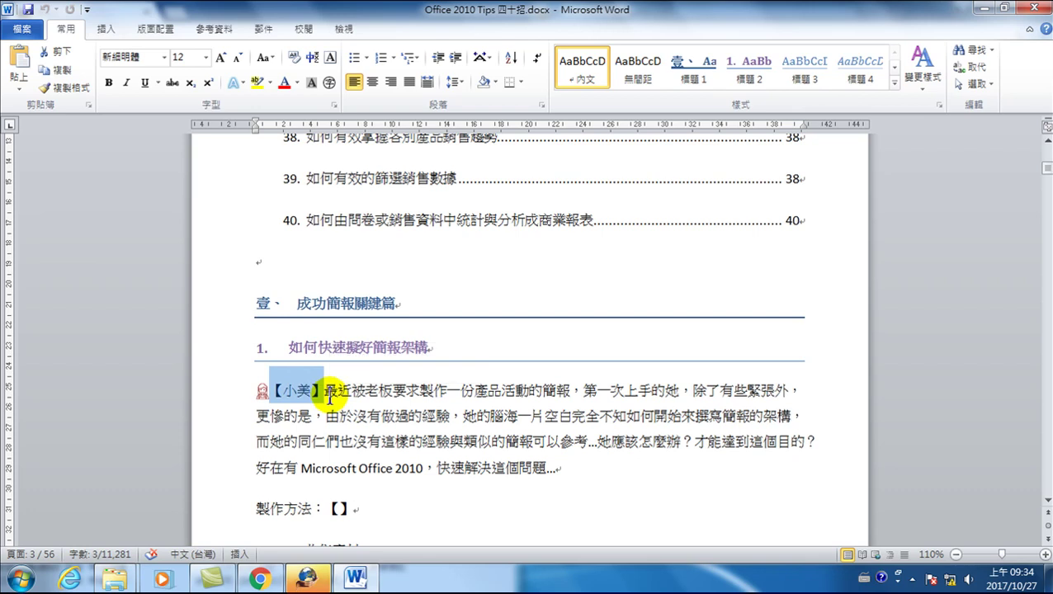
{"action": "left_click", "coordinate": [407, 414]}
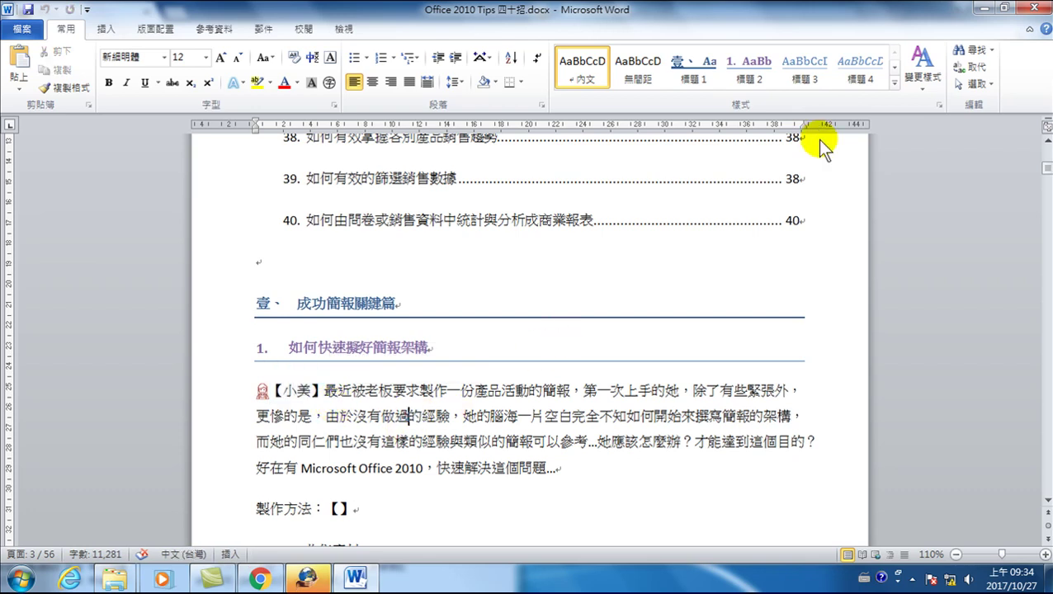
{"action": "left_click", "coordinate": [978, 68]}
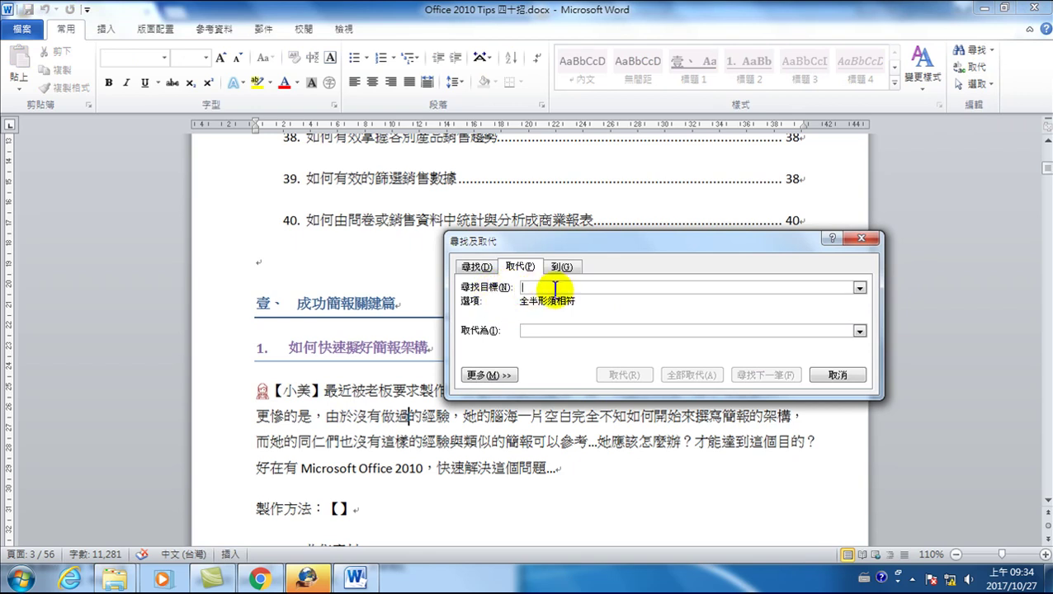
{"action": "type", "text": "\\"}
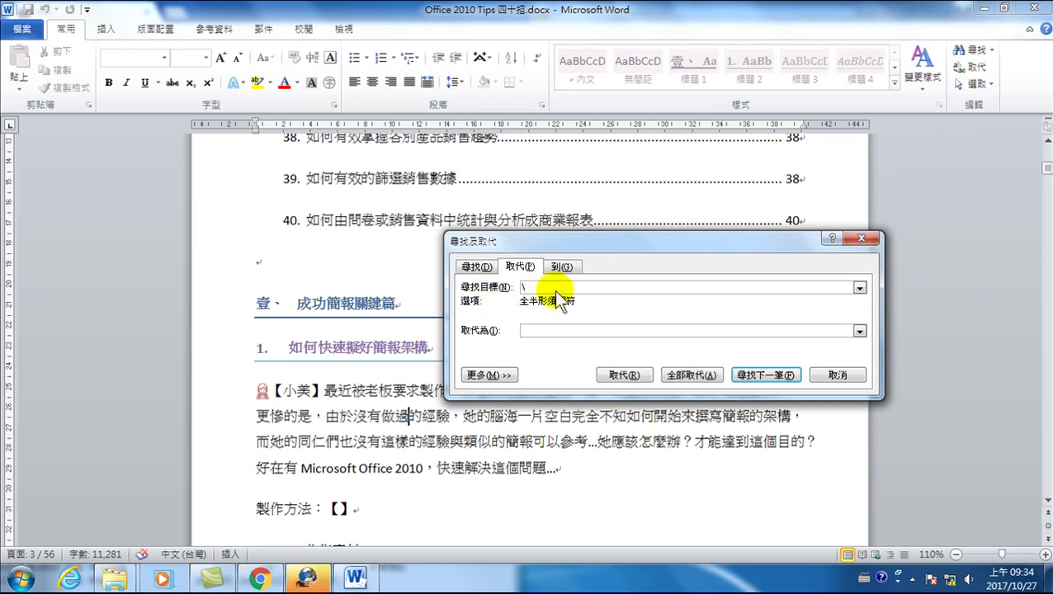
{"action": "type", "text": "【小美】"}
{"action": "key", "text": "BackSpace"}
{"action": "type", "text": "\\"}
{"action": "type", "text": "【小美】"}
{"action": "key", "text": "BackSpace"}
{"action": "key", "text": "BackSpace"}
{"action": "key", "text": "BackSpace"}
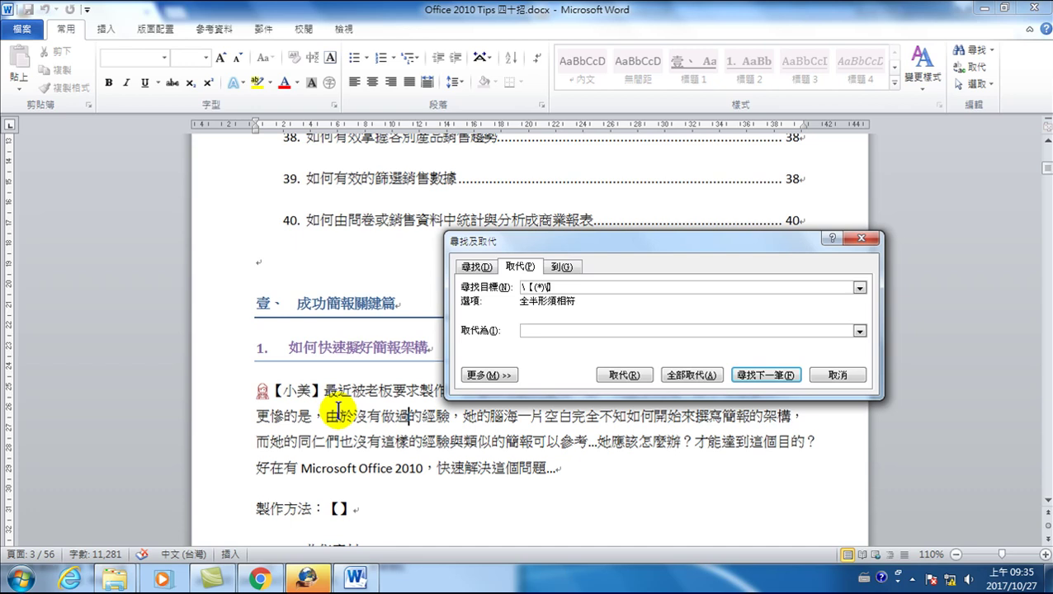
{"action": "type", "text": "】"}
Insert a 「」 pair after 【】 in the document from the Insert symbol gallery.
{"action": "left_click", "coordinate": [534, 330]}
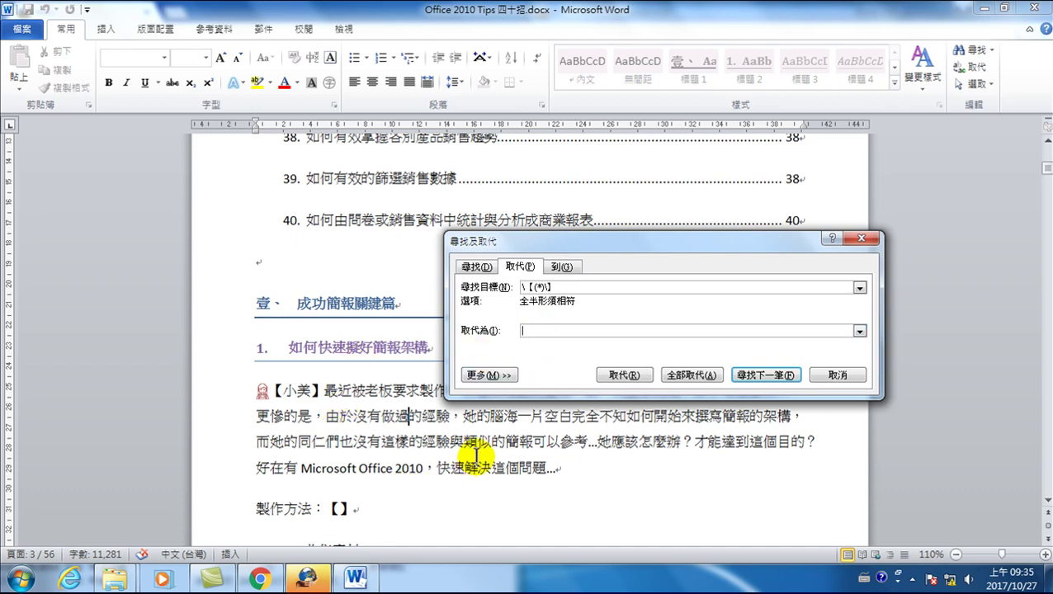
{"action": "type", "text": "\\"}
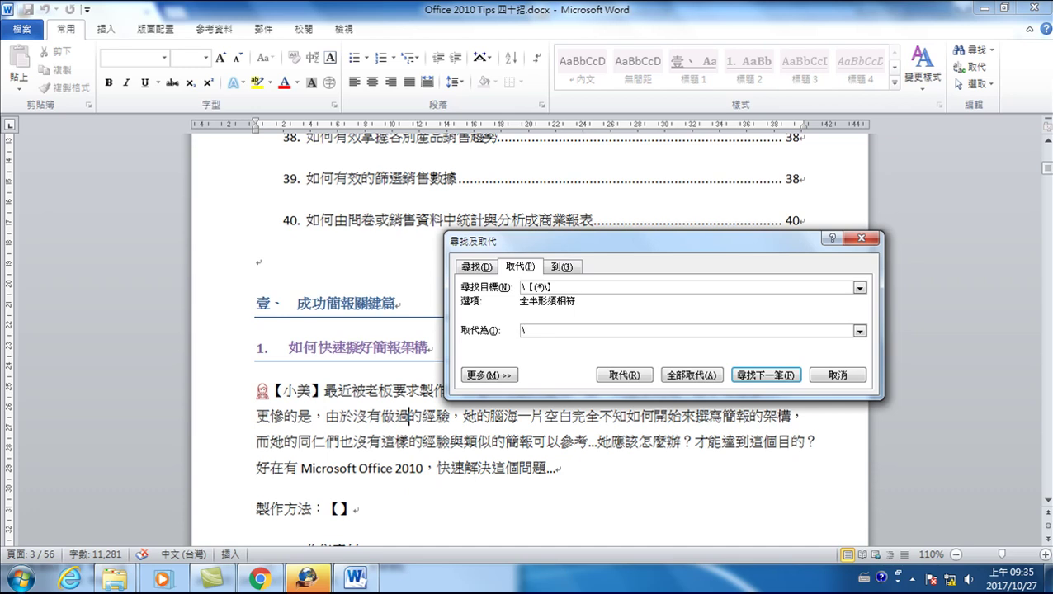
{"action": "left_click", "coordinate": [373, 506]}
{"action": "left_click", "coordinate": [363, 507]}
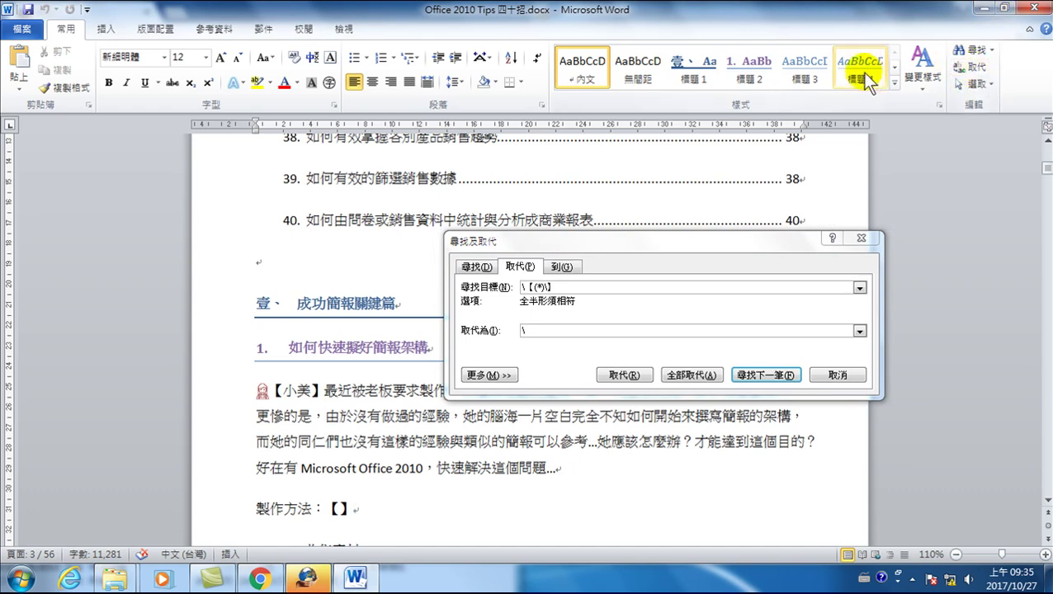
{"action": "left_click", "coordinate": [106, 29]}
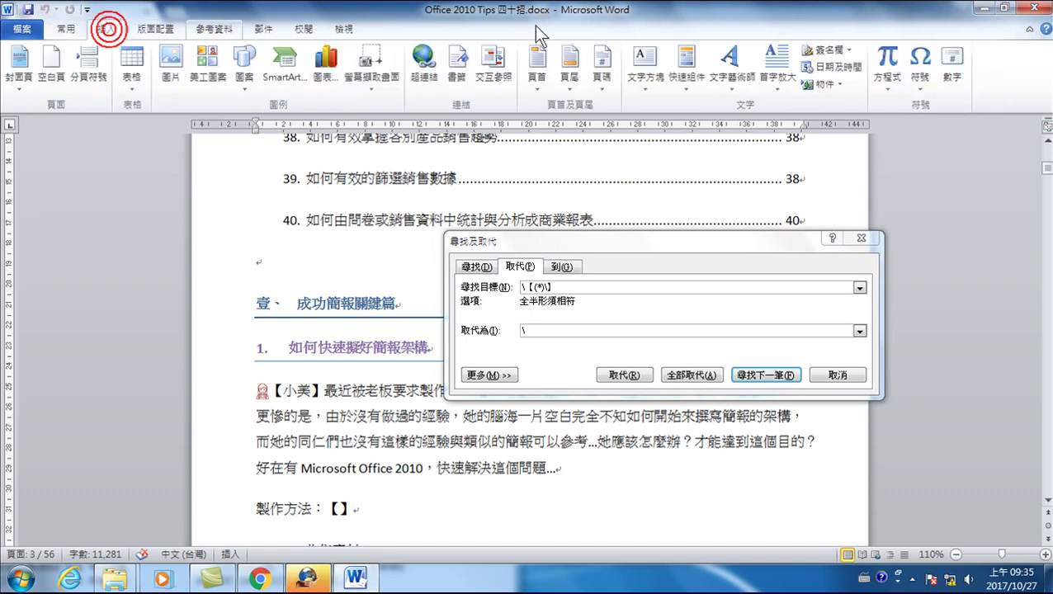
{"action": "left_click", "coordinate": [920, 70]}
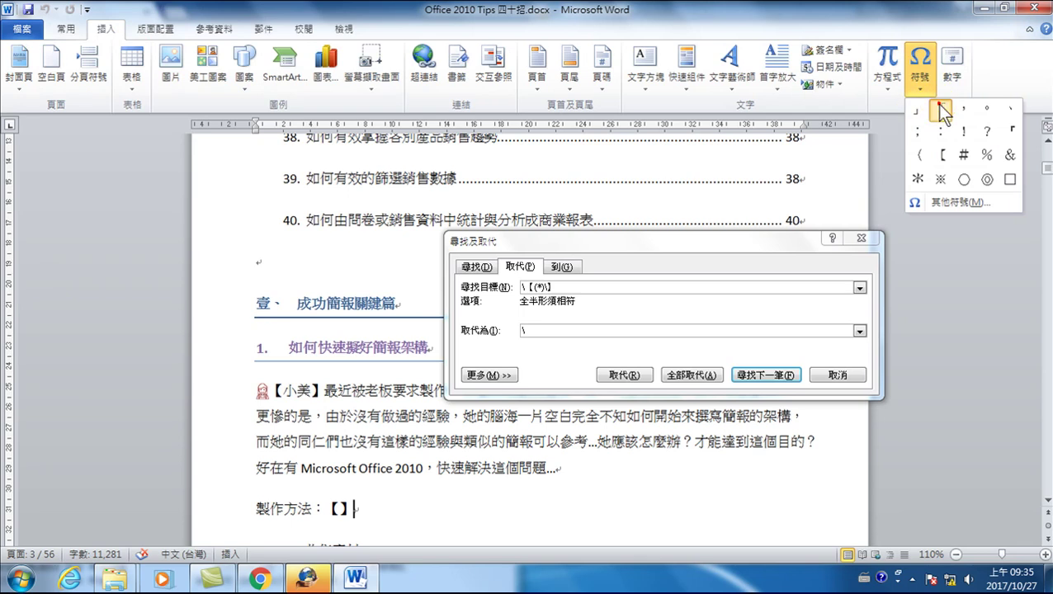
{"action": "left_click", "coordinate": [940, 108]}
{"action": "left_click", "coordinate": [919, 64]}
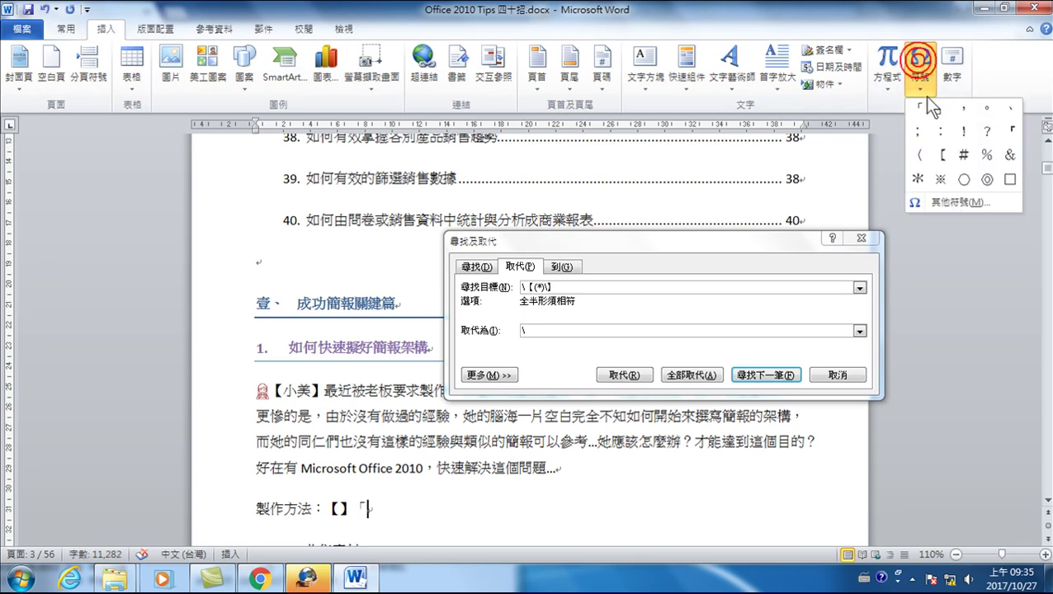
{"action": "left_click", "coordinate": [941, 107]}
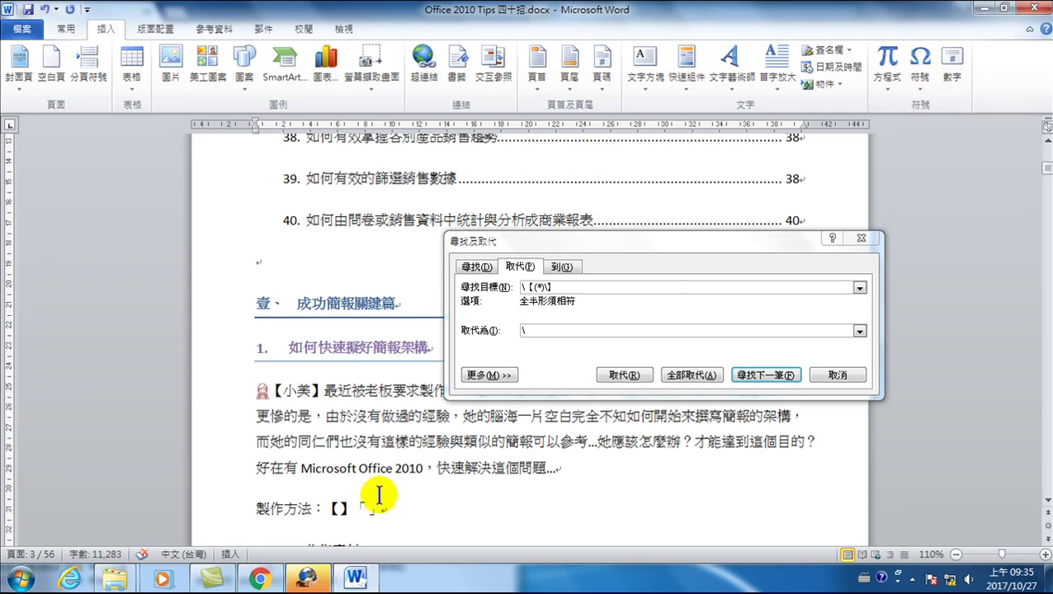
Enter the replacement text 「\1」 in the Replace with (取代為) box.
{"action": "left_click_drag", "start_coordinate": [354, 508], "coordinate": [381, 509]}
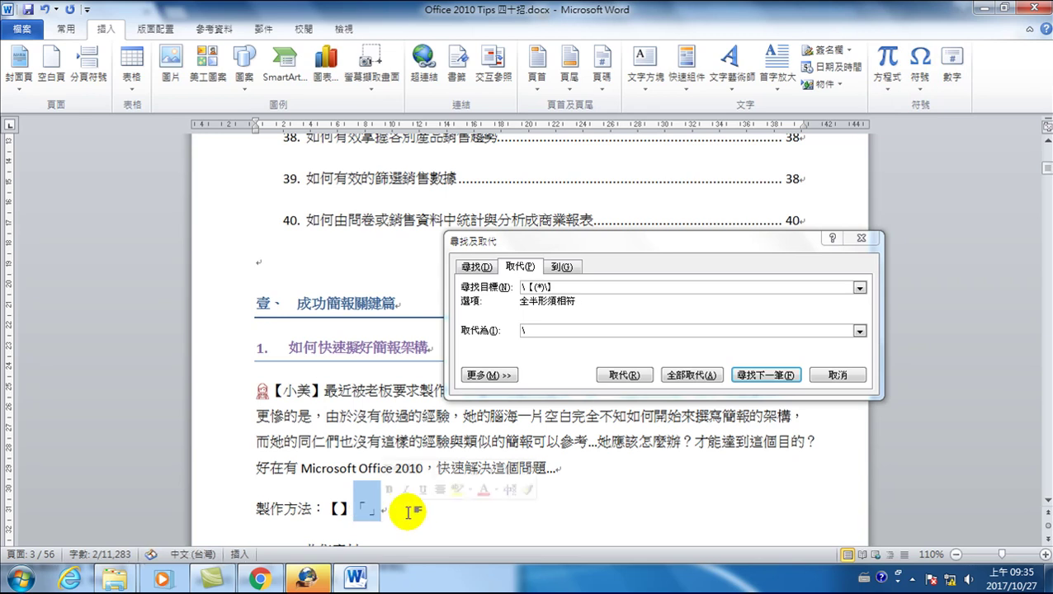
{"action": "left_click", "coordinate": [537, 329]}
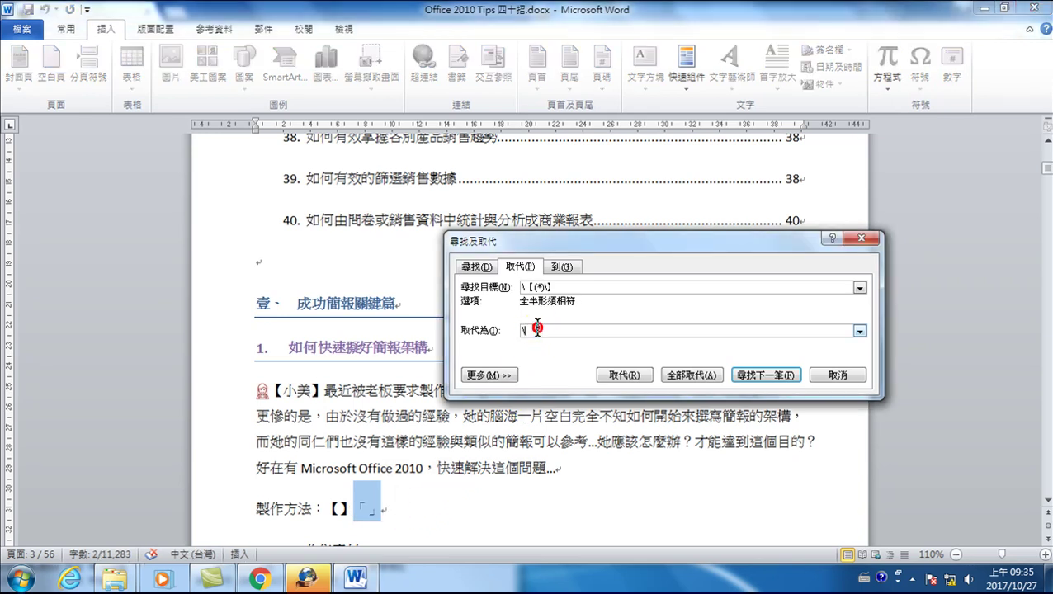
{"action": "type", "text": "「"}
{"action": "type", "text": "\\"}
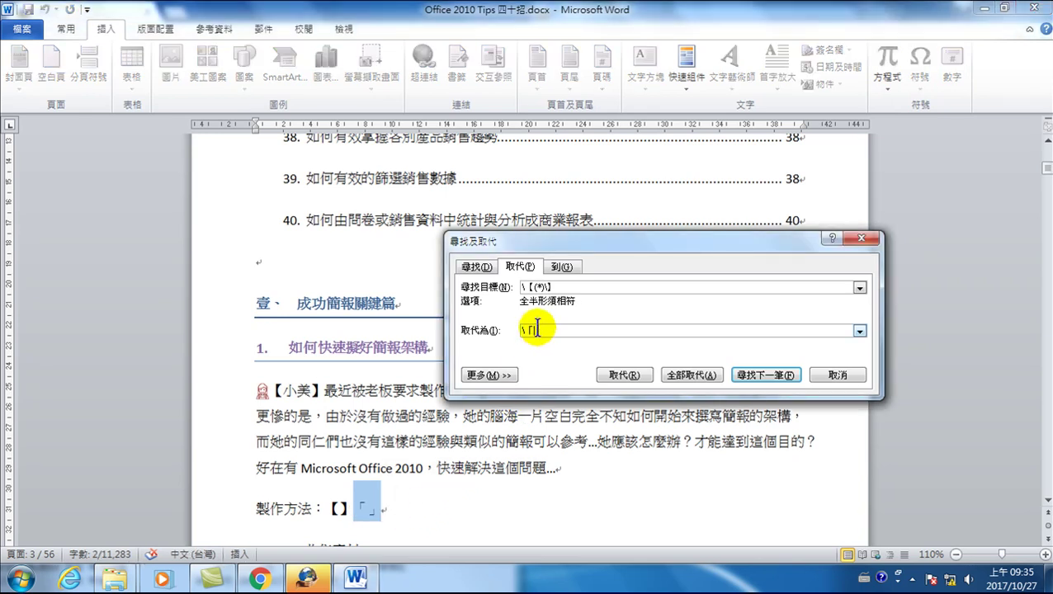
{"action": "key", "text": "BackSpace"}
{"action": "key", "text": "BackSpace"}
{"action": "type", "text": "\\「"}
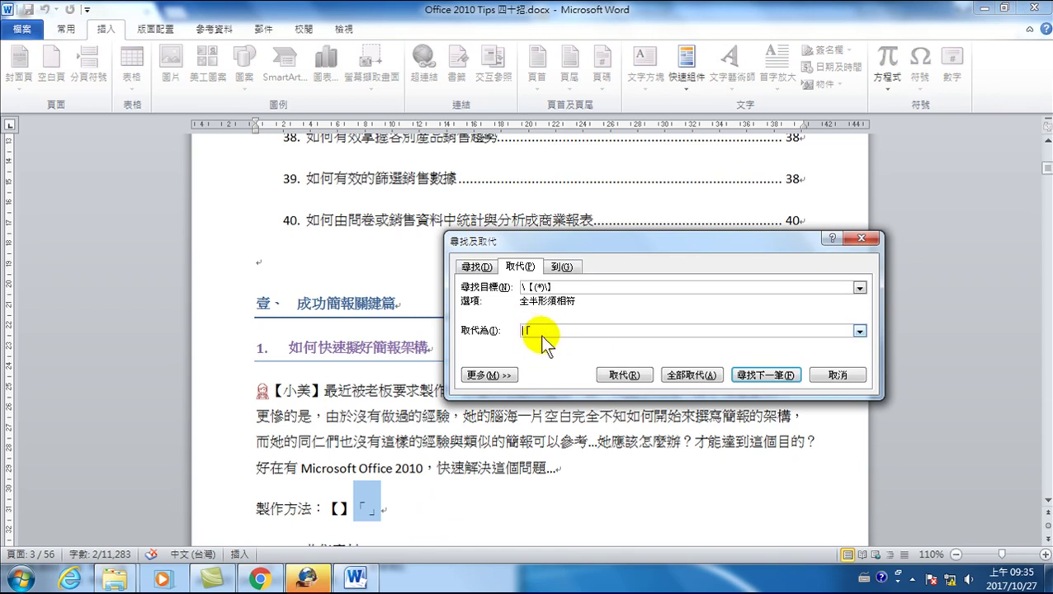
{"action": "left_click", "coordinate": [555, 330]}
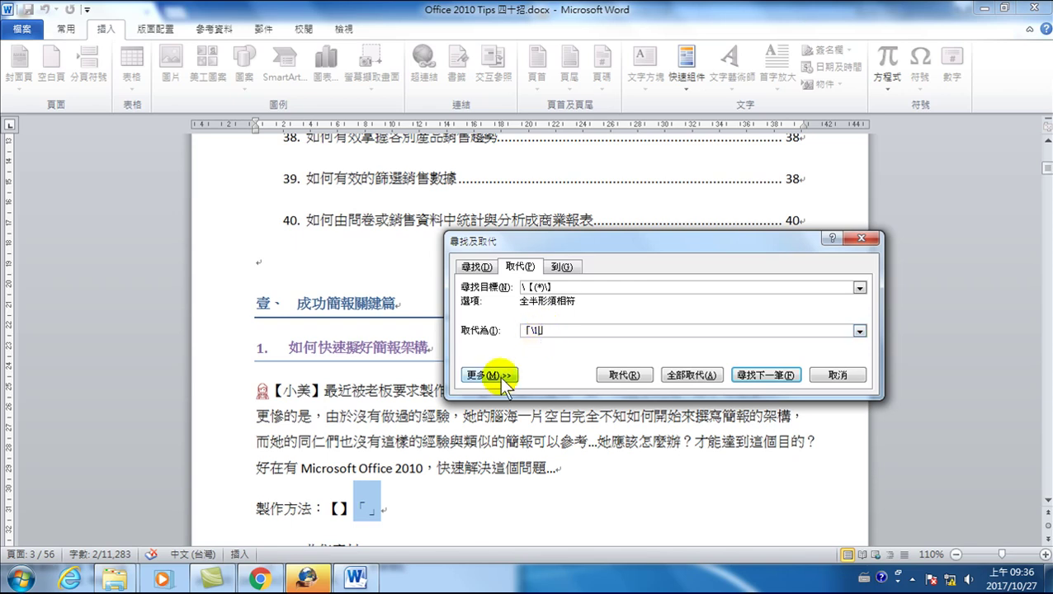
Tick Use wildcards (使用萬用字元) under More and run Replace All, making 37 replacements.
{"action": "left_click", "coordinate": [493, 376]}
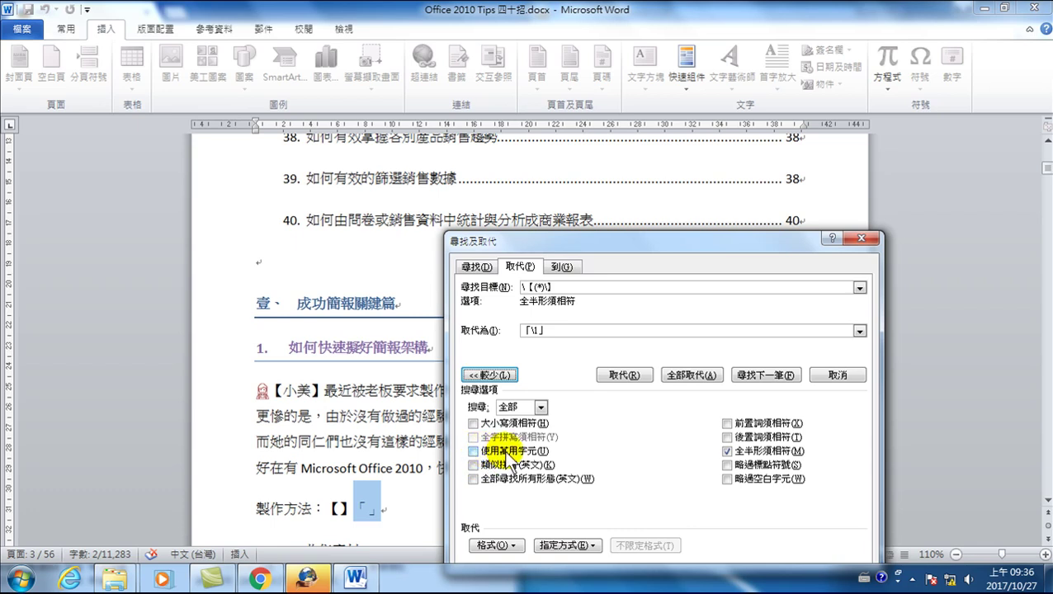
{"action": "left_click", "coordinate": [512, 458]}
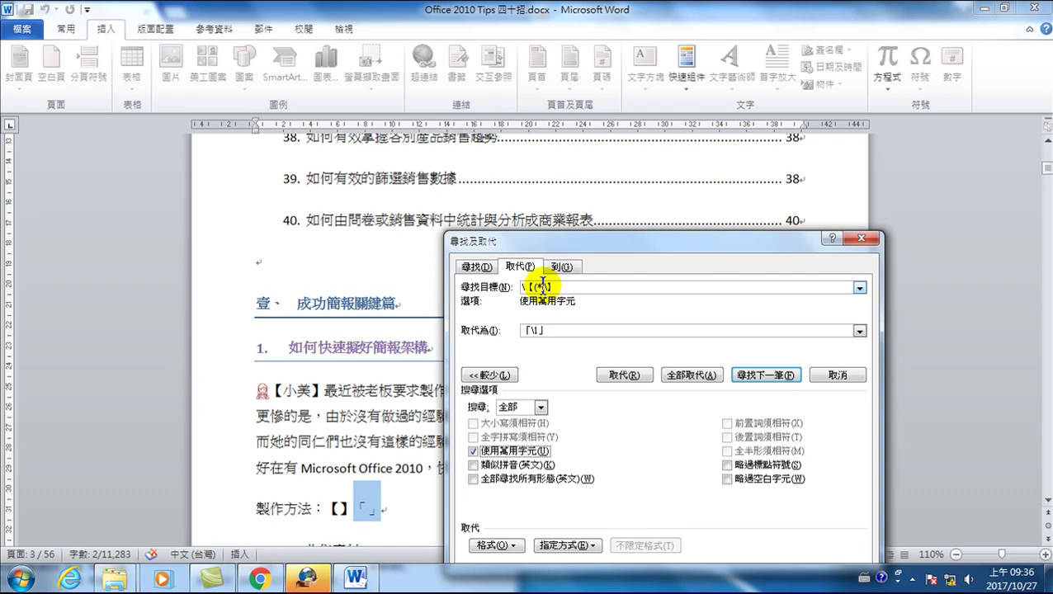
{"action": "left_click", "coordinate": [691, 376]}
{"action": "left_click_drag", "start_coordinate": [544, 266], "coordinate": [584, 243]}
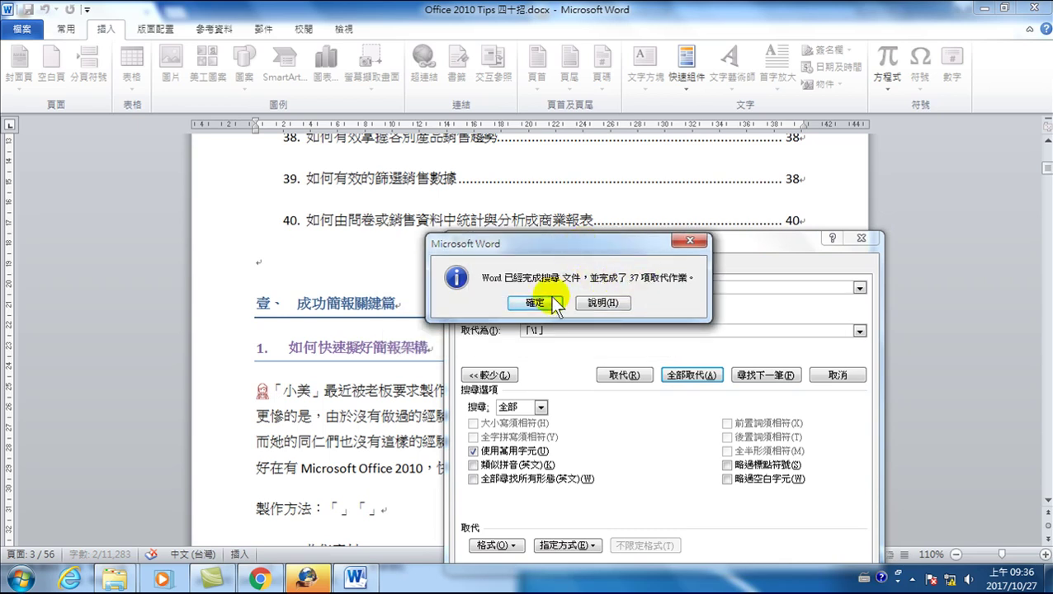
Dismiss the replacement count message and close the Find and Replace dialog.
{"action": "left_click", "coordinate": [536, 302]}
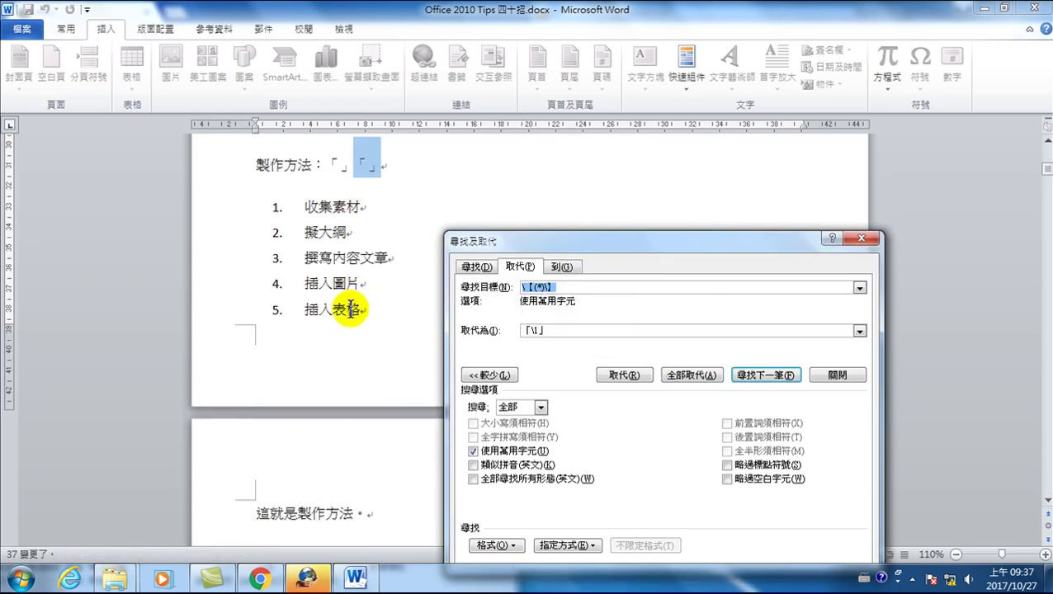
{"action": "left_click", "coordinate": [313, 318]}
{"action": "scroll", "coordinate": [313, 318], "scroll_direction": "down", "scroll_amount": 5}
{"action": "scroll", "coordinate": [292, 277], "scroll_direction": "down", "scroll_amount": 4}
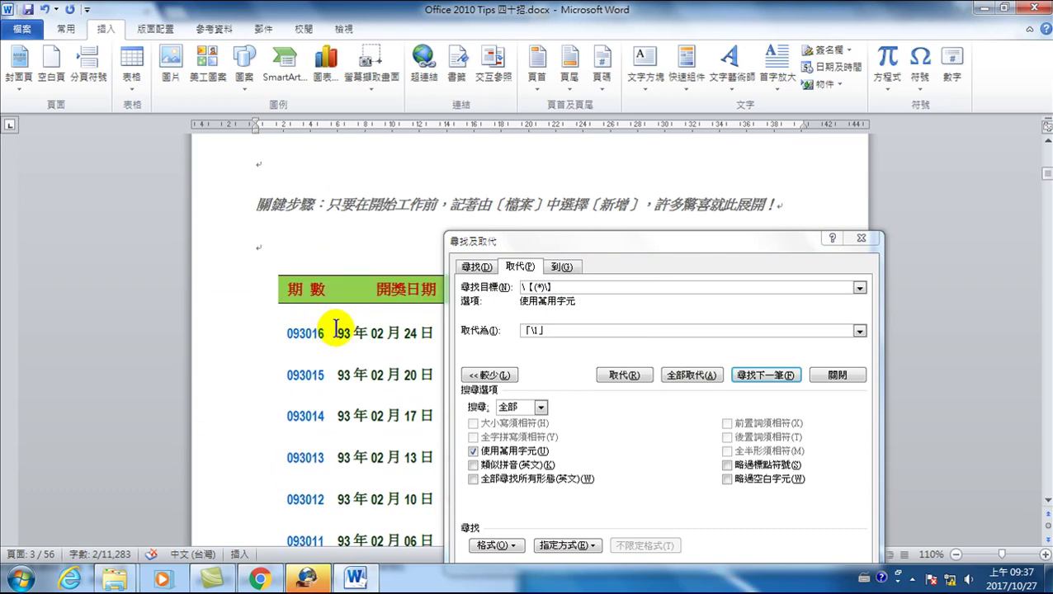
{"action": "left_click_drag", "start_coordinate": [774, 238], "coordinate": [779, 179]}
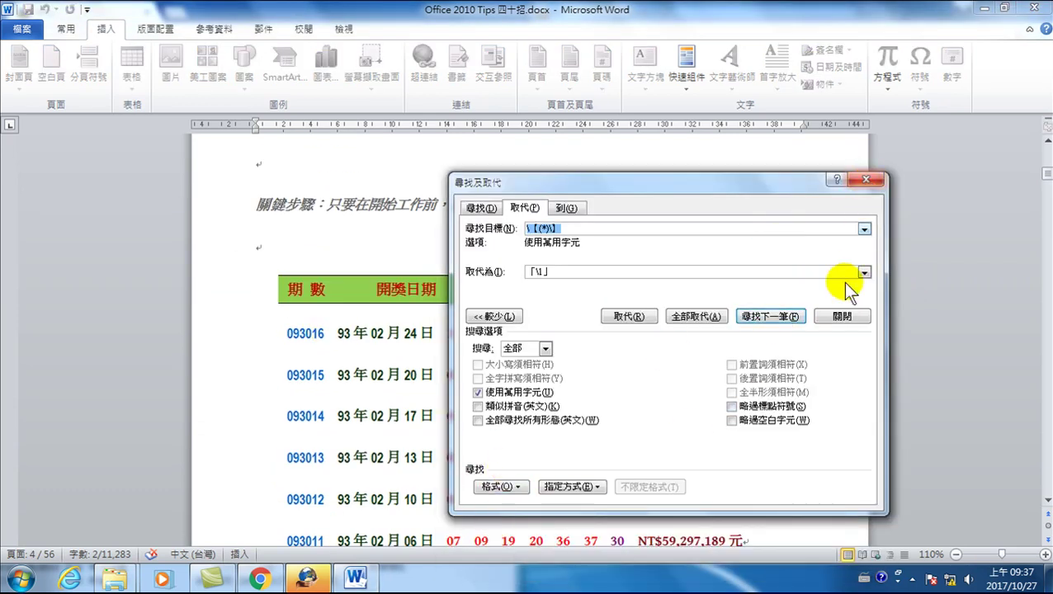
{"action": "left_click", "coordinate": [841, 316]}
Scroll down the document to confirm 小美 now appears in 「」 brackets.
{"action": "scroll", "coordinate": [557, 310], "scroll_direction": "down", "scroll_amount": 5}
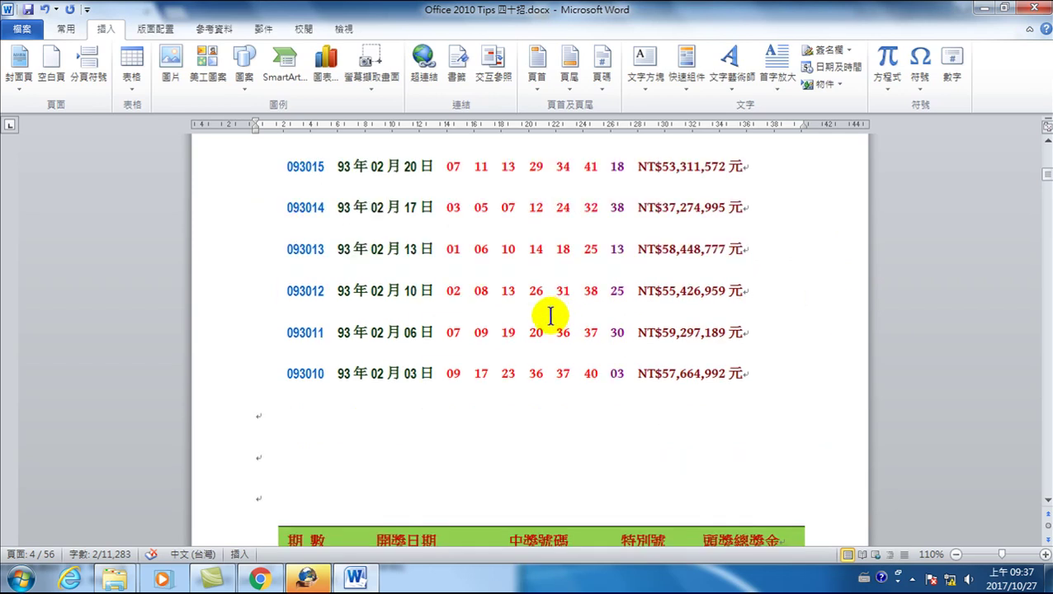
{"action": "scroll", "coordinate": [557, 311], "scroll_direction": "down", "scroll_amount": 10}
{"action": "scroll", "coordinate": [502, 345], "scroll_direction": "down", "scroll_amount": 6}
{"action": "scroll", "coordinate": [501, 345], "scroll_direction": "down", "scroll_amount": 5}
{"action": "scroll", "coordinate": [502, 345], "scroll_direction": "down", "scroll_amount": 5}
{"action": "scroll", "coordinate": [502, 345], "scroll_direction": "down", "scroll_amount": 5}
{"action": "scroll", "coordinate": [496, 322], "scroll_direction": "down", "scroll_amount": 3}
{"action": "scroll", "coordinate": [496, 322], "scroll_direction": "down", "scroll_amount": 5}
{"action": "scroll", "coordinate": [493, 325], "scroll_direction": "down", "scroll_amount": 10}
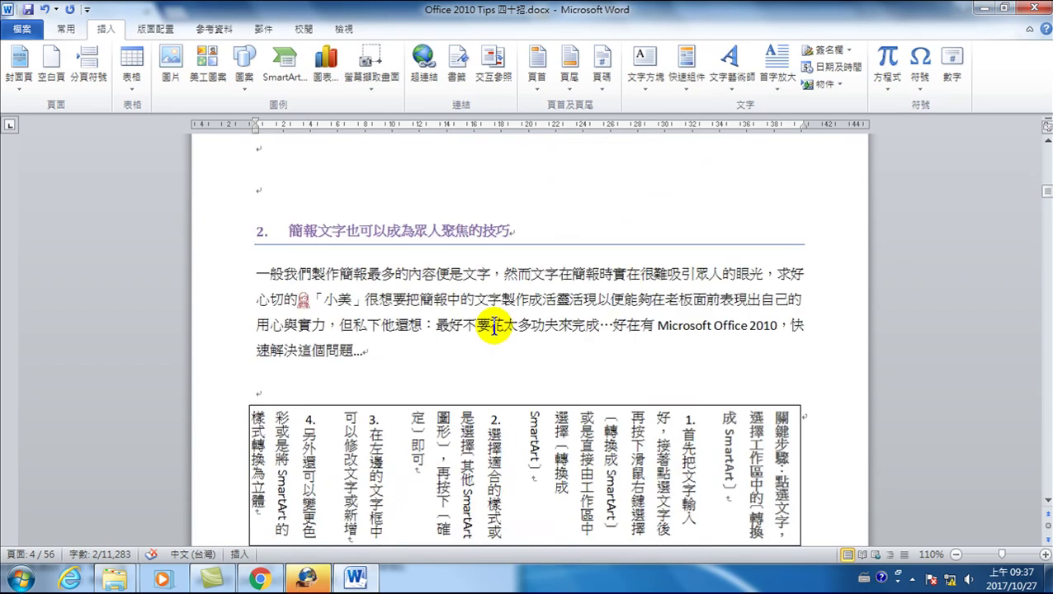